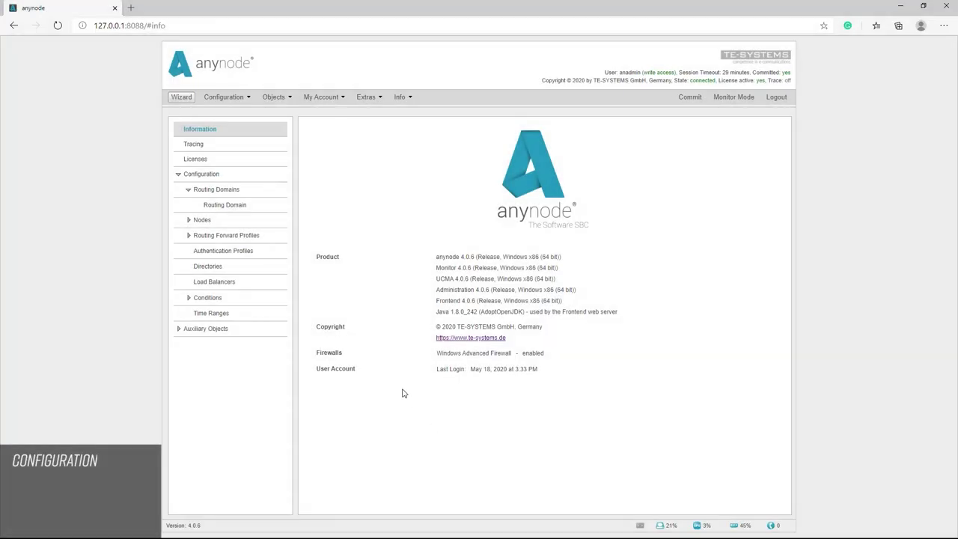
left_click(189, 220)
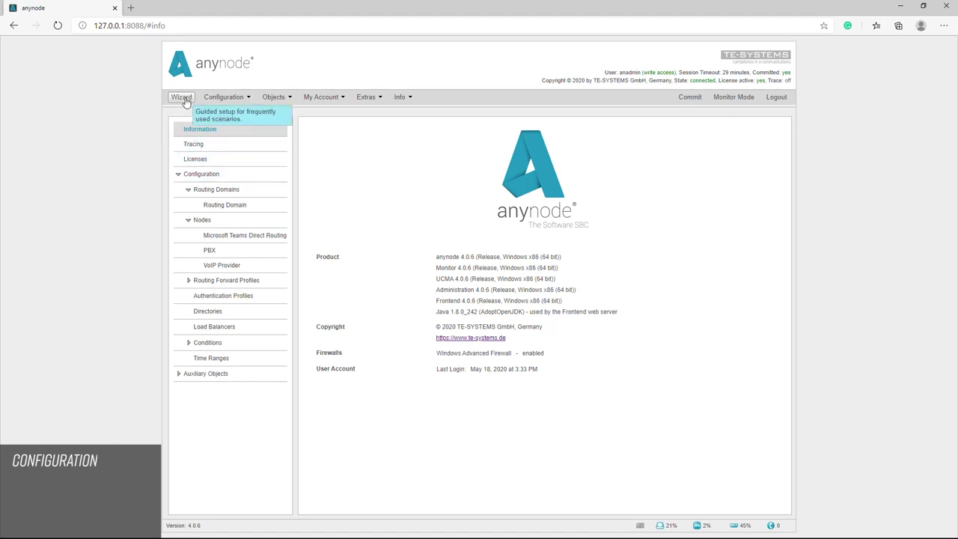
left_click(182, 97)
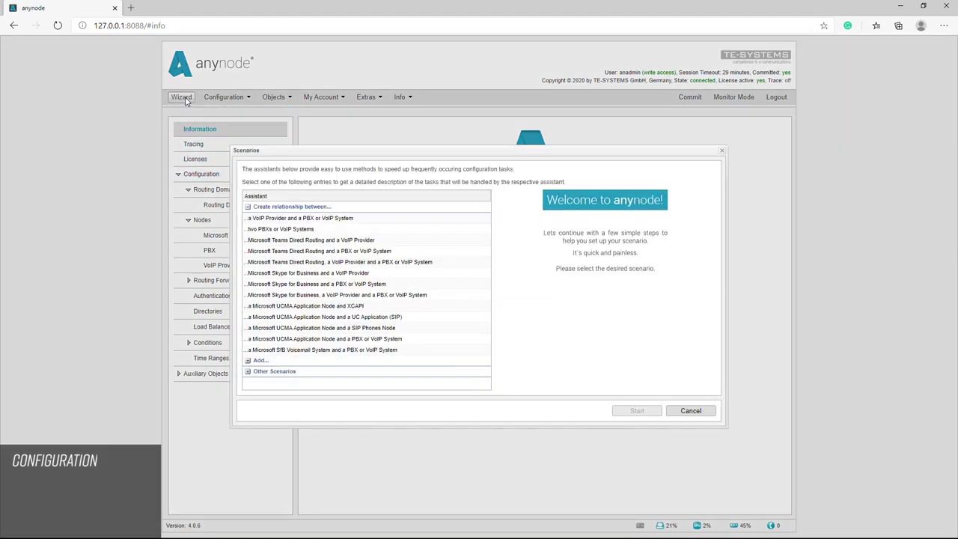
left_click(247, 372)
left_click(278, 384)
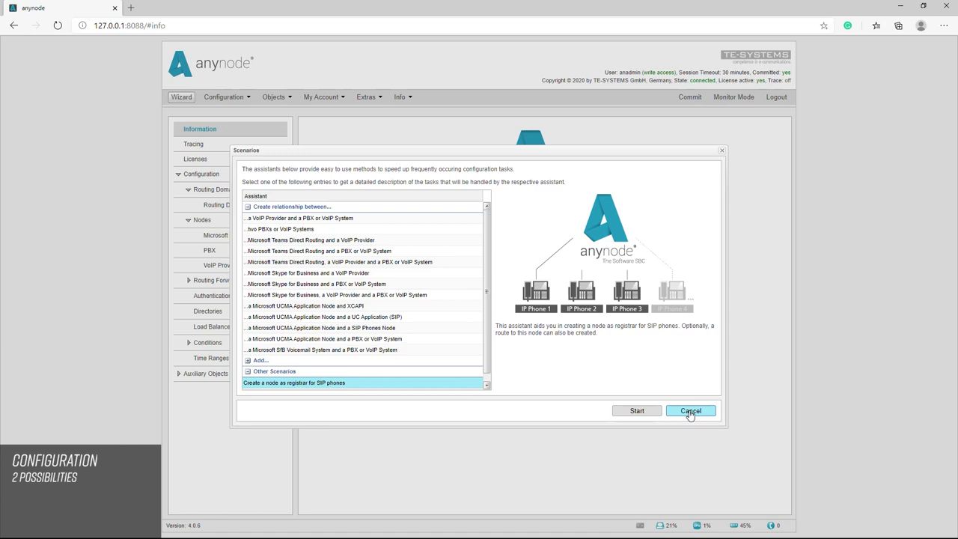
left_click(691, 412)
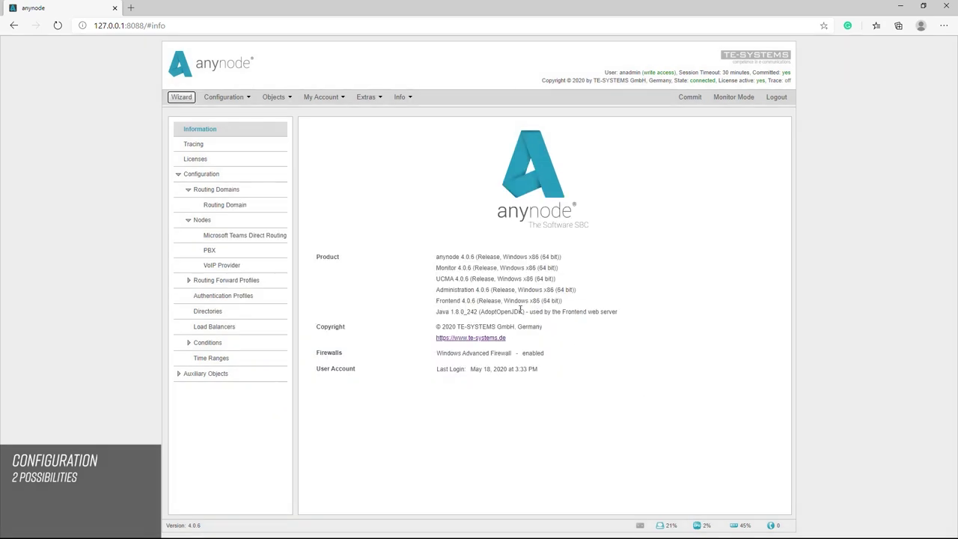
left_click(278, 98)
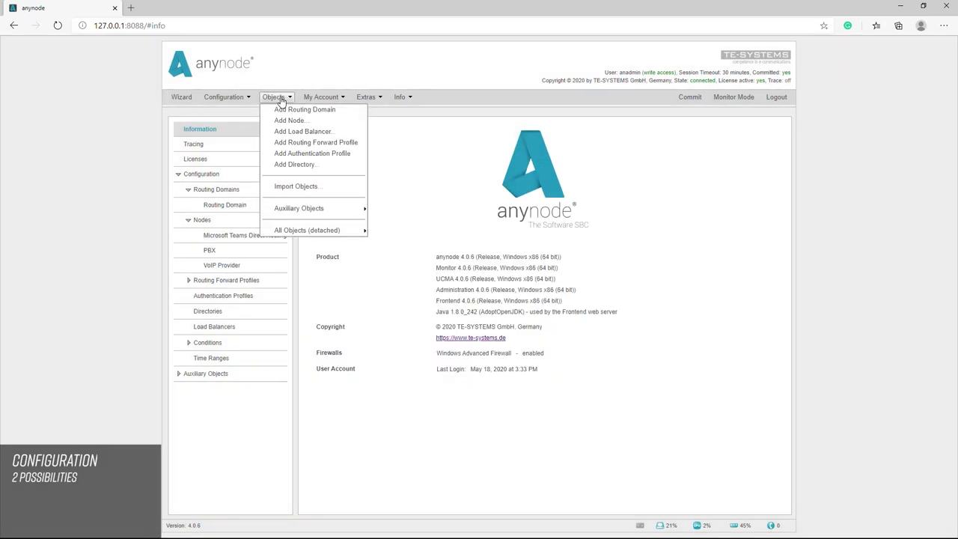
left_click(289, 120)
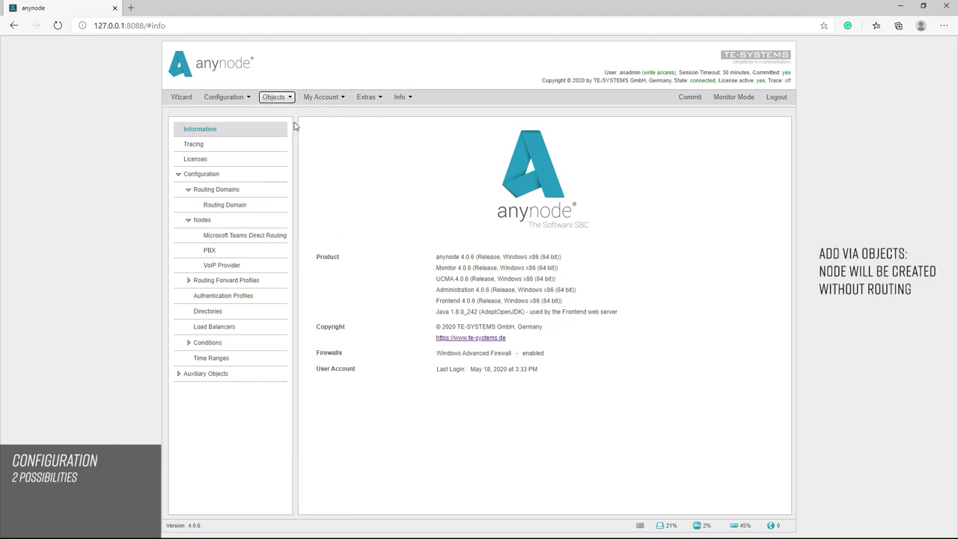
left_click(398, 256)
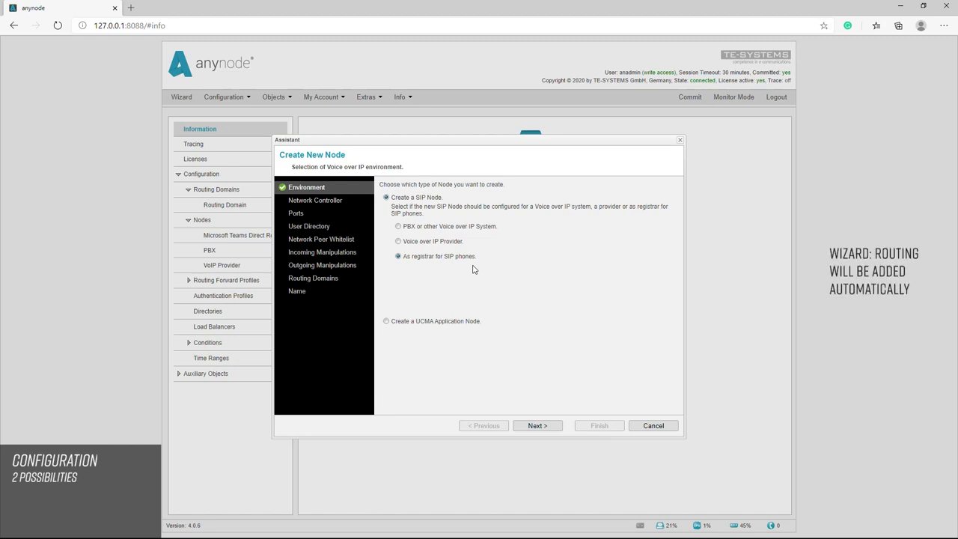
Abandon the manual node and launch the 'Create a node as registrar for SIP phones' wizard
left_click(653, 426)
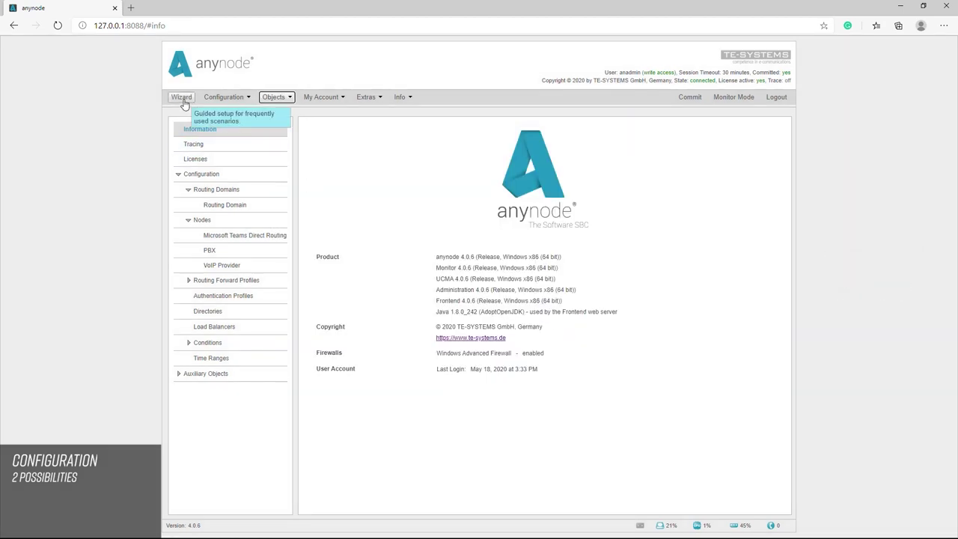
left_click(182, 100)
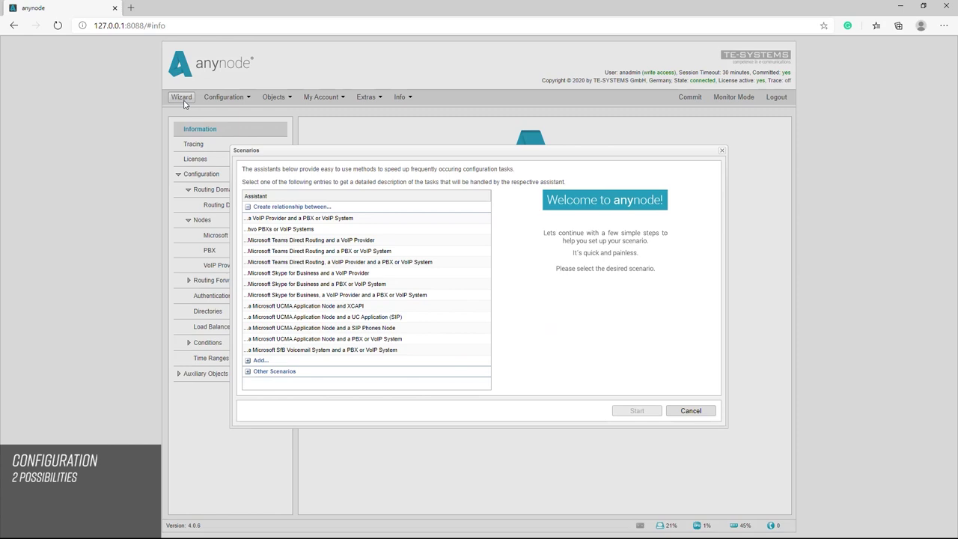
left_click(249, 372)
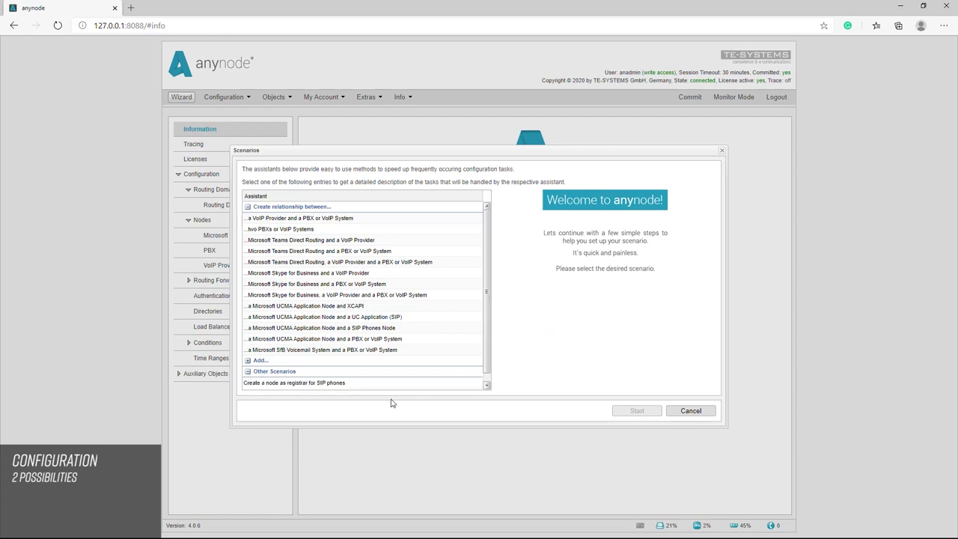
left_click(487, 387)
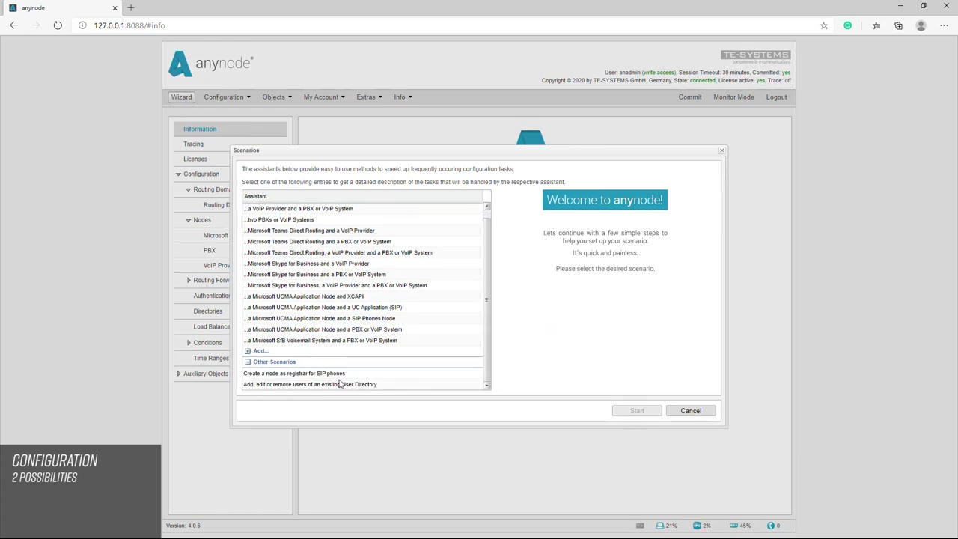
left_click(320, 375)
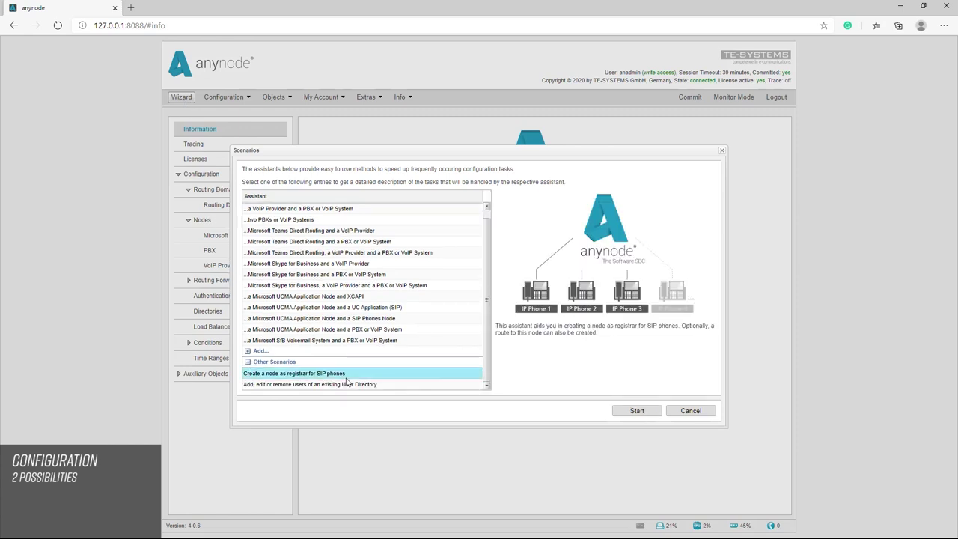
left_click(637, 411)
left_click(580, 387)
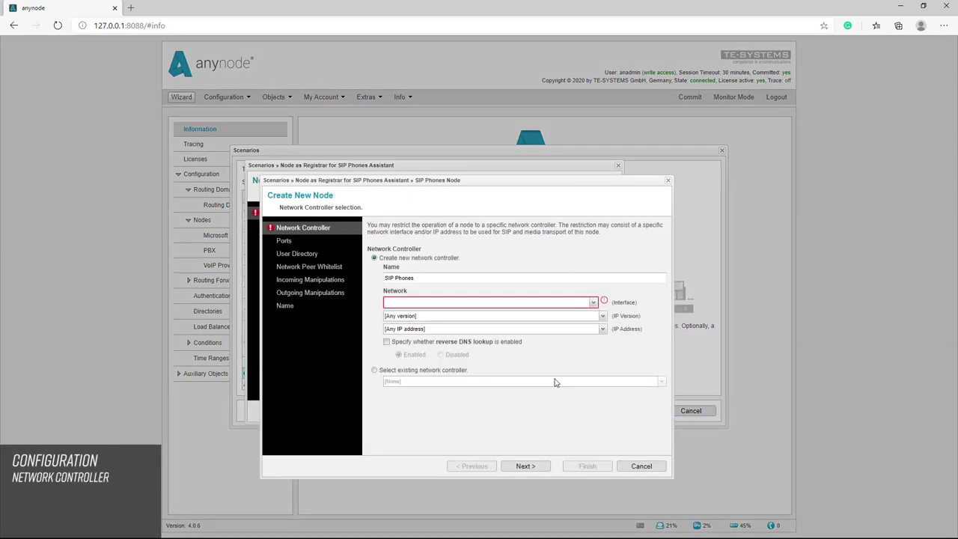
Bind the SIP Phones network controller to the Realtek Ethernet adapter
left_click_drag(417, 277, 369, 279)
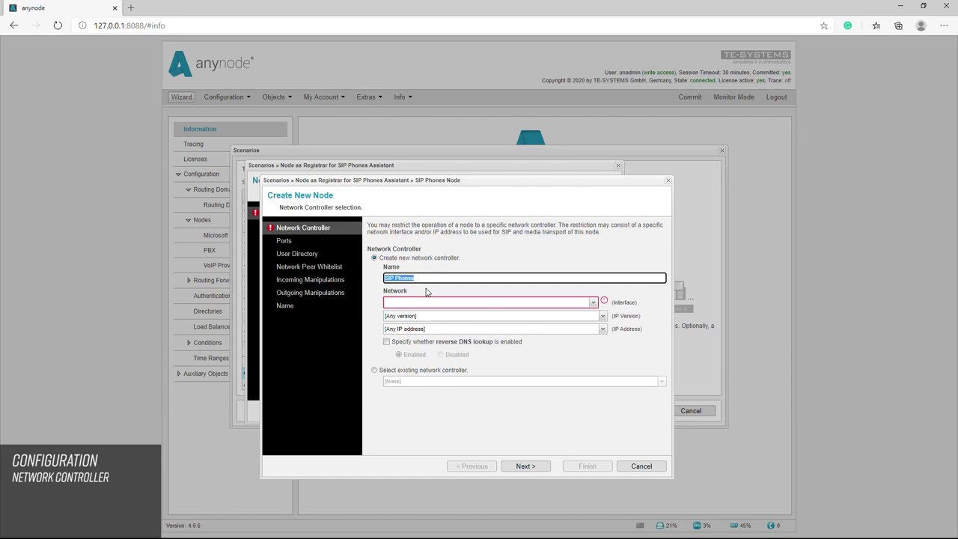
left_click(593, 303)
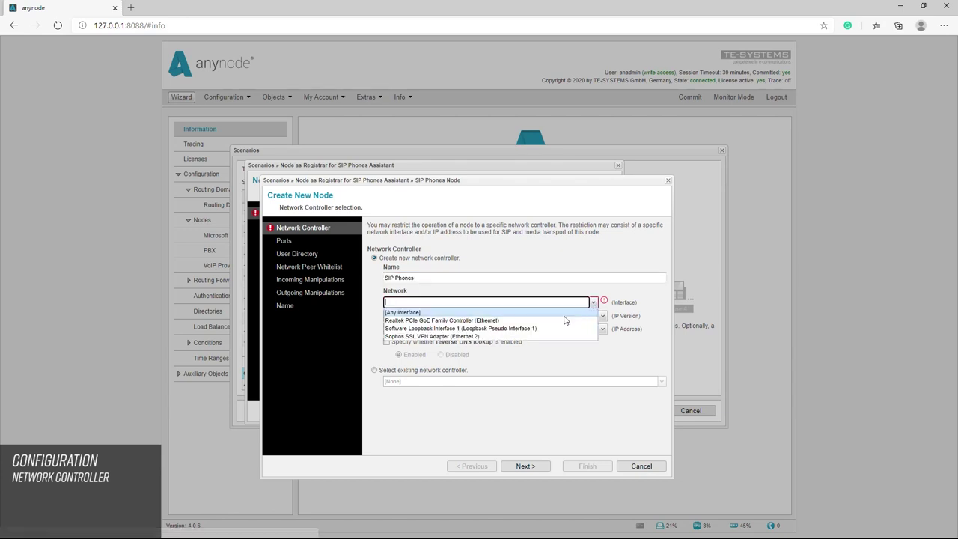
left_click(560, 321)
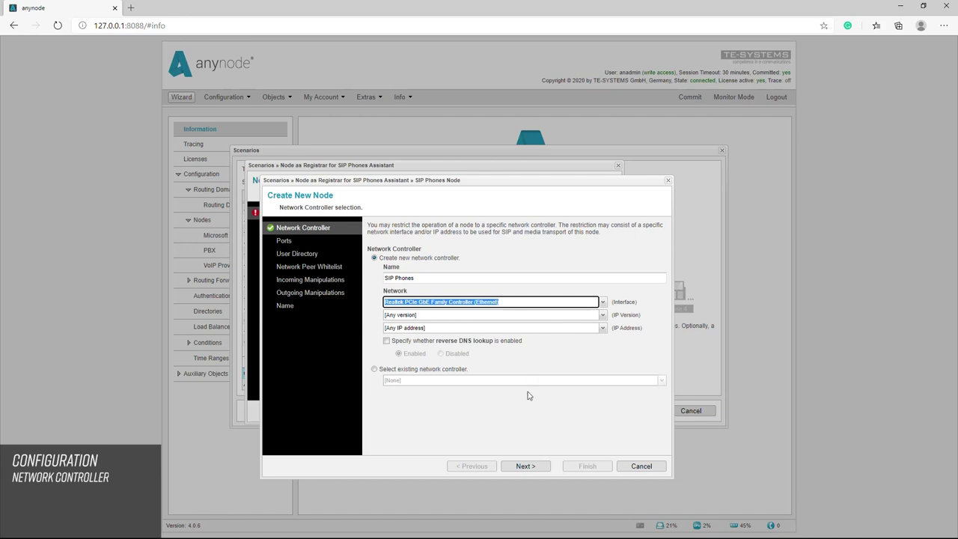
left_click(525, 468)
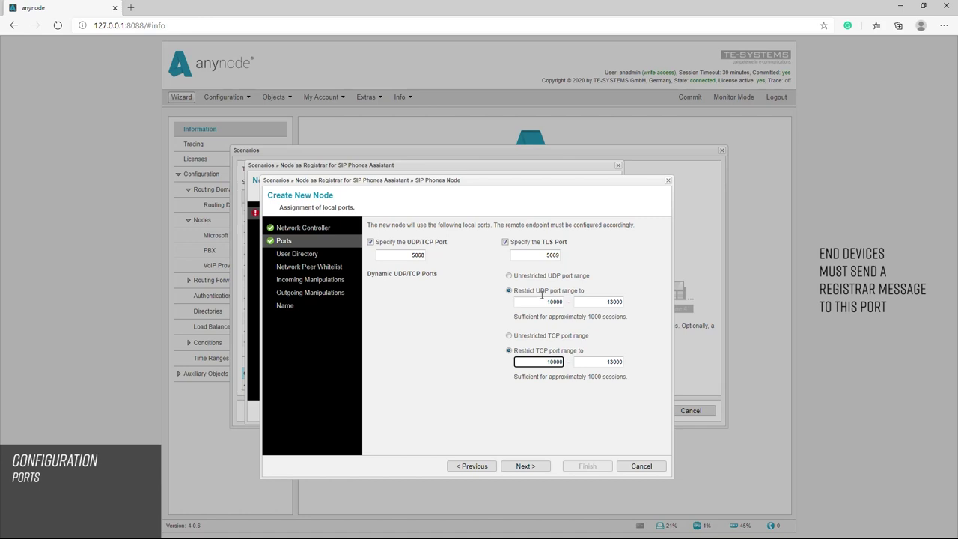
Accept ports 5068 UDP/TCP, 5069 TLS and dynamic ranges 10000–13000 unchanged
left_click(528, 467)
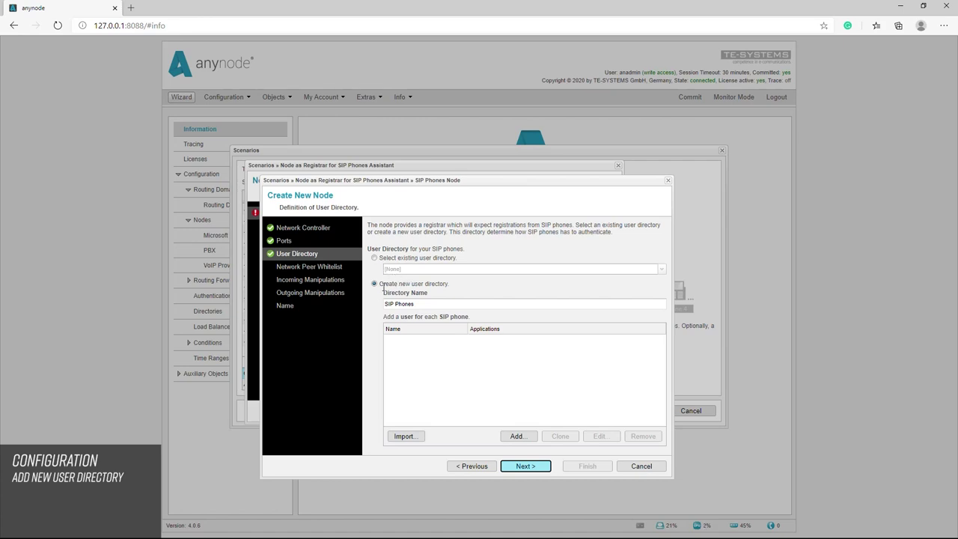
Keep 'Create new user directory' selected with the name SIP Phones
left_click(382, 285)
left_click_drag(381, 285, 374, 307)
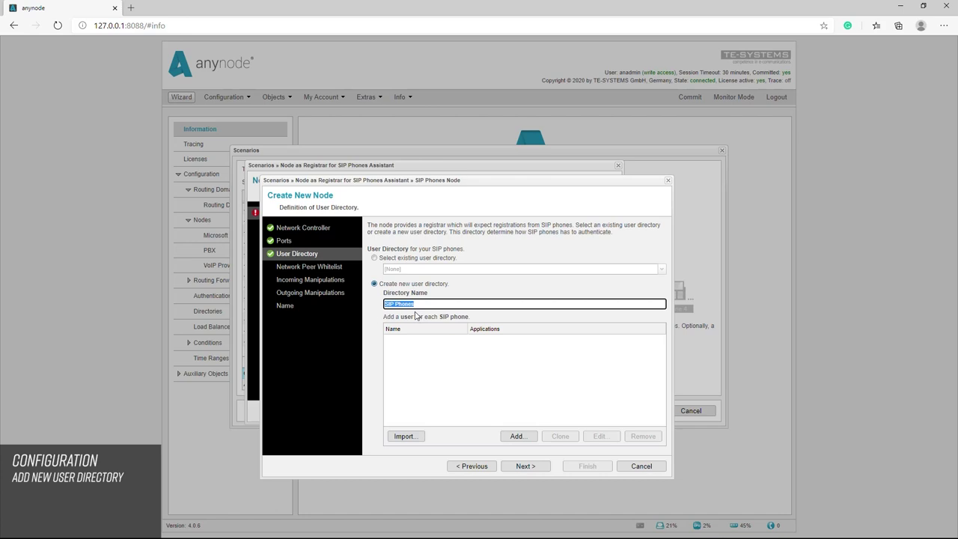
left_click(375, 259)
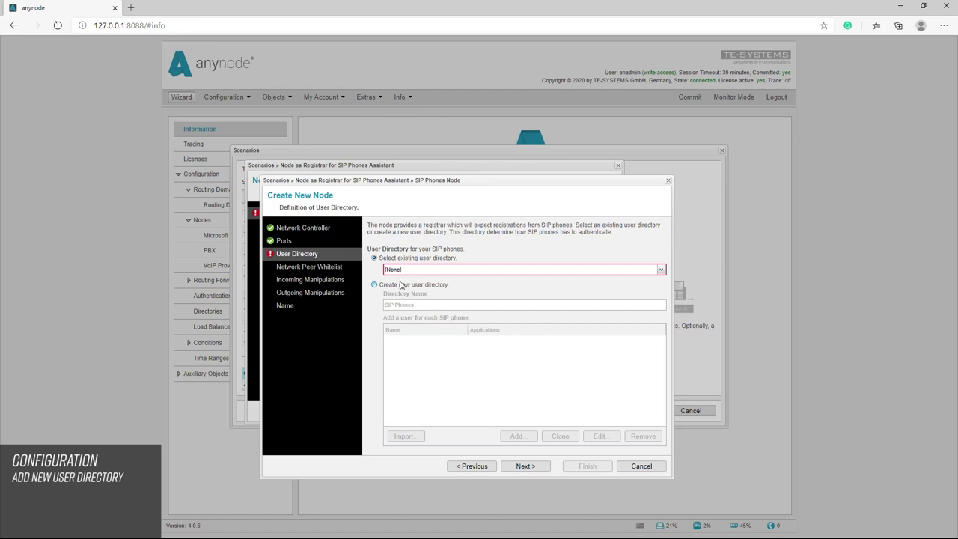
left_click(373, 285)
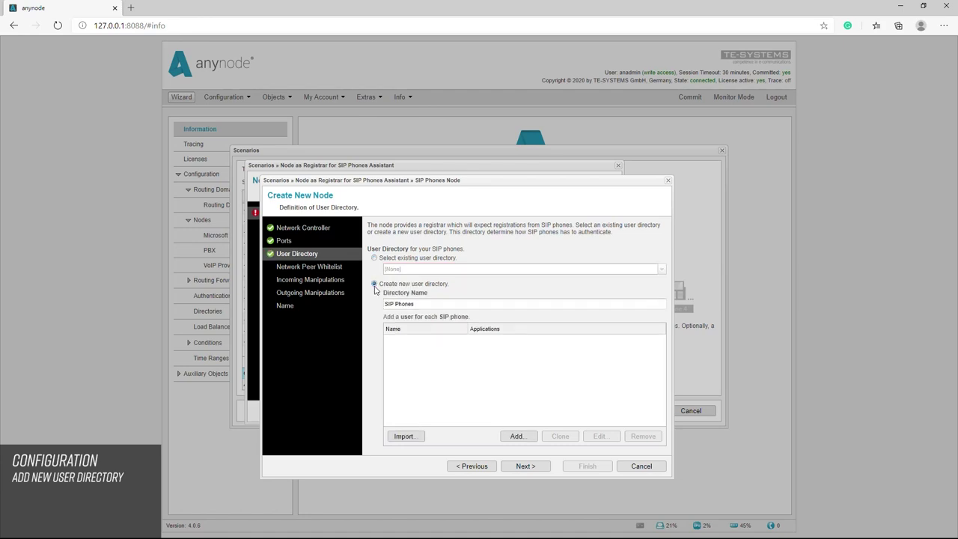
Add user 'SIP User 1' with SIP user name 'SIP User 1' and a SIP password
left_click(519, 436)
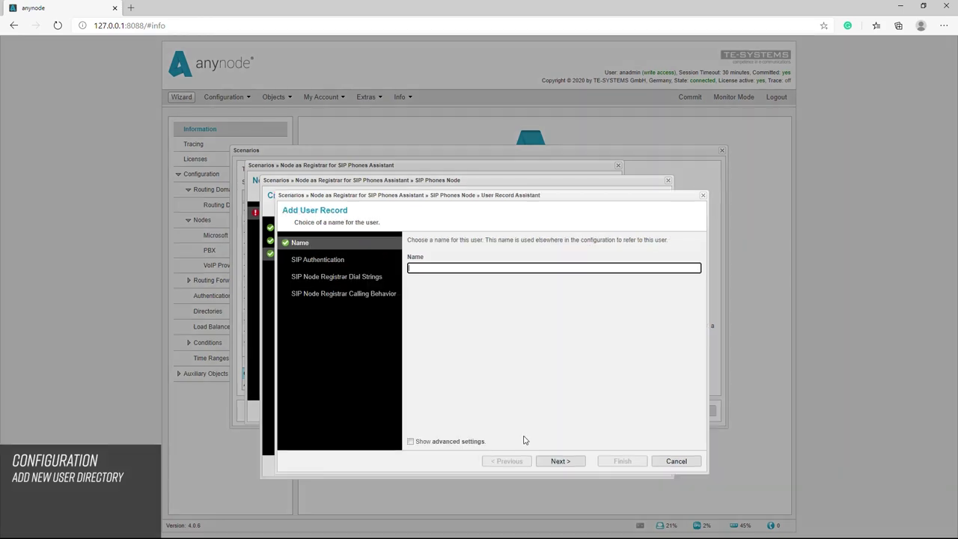
type("SIP User 1")
left_click(568, 461)
left_click(443, 284)
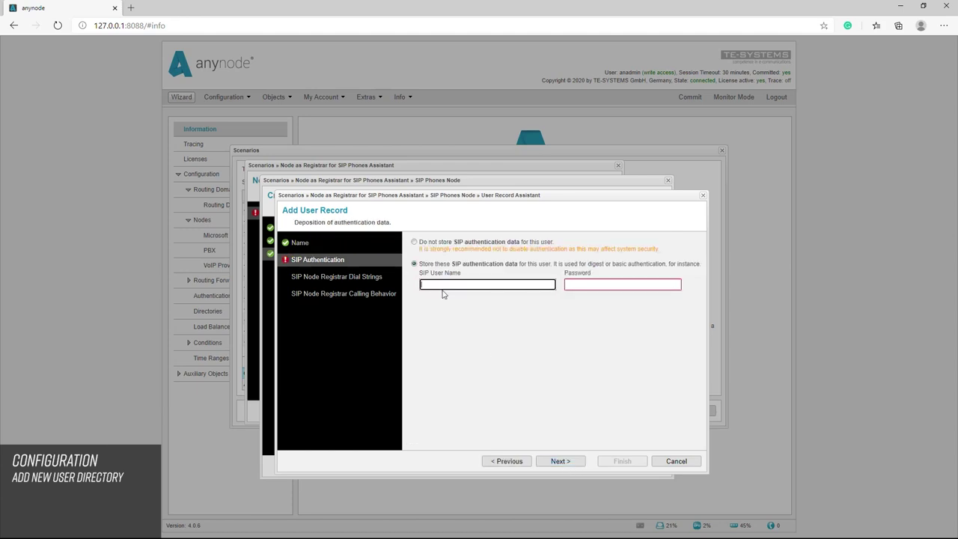
type("SIP User 1")
left_click(584, 285)
type("********")
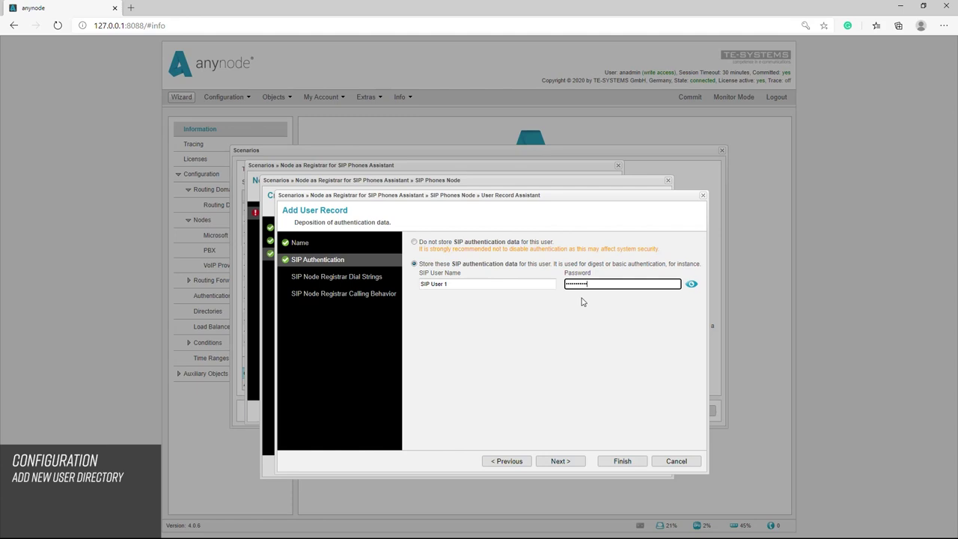
left_click(557, 463)
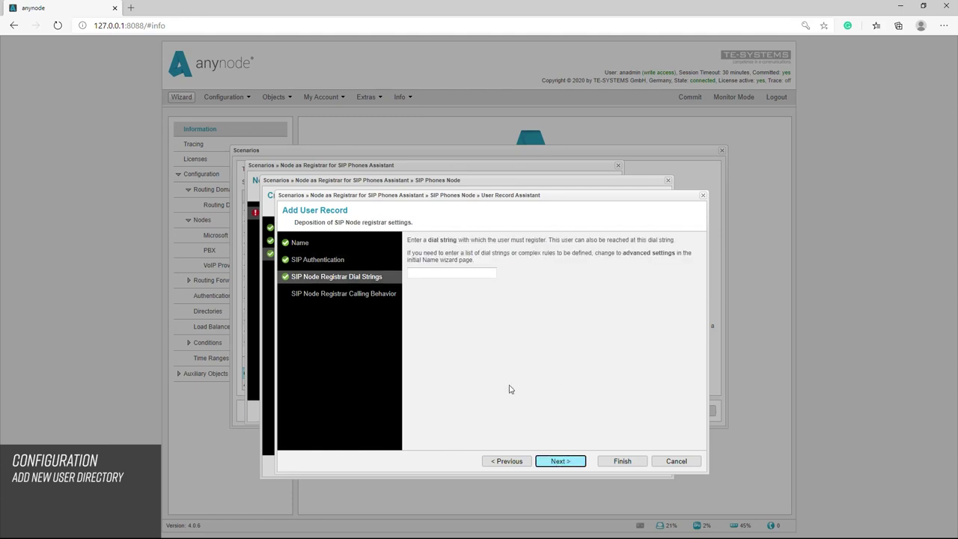
left_click(431, 275)
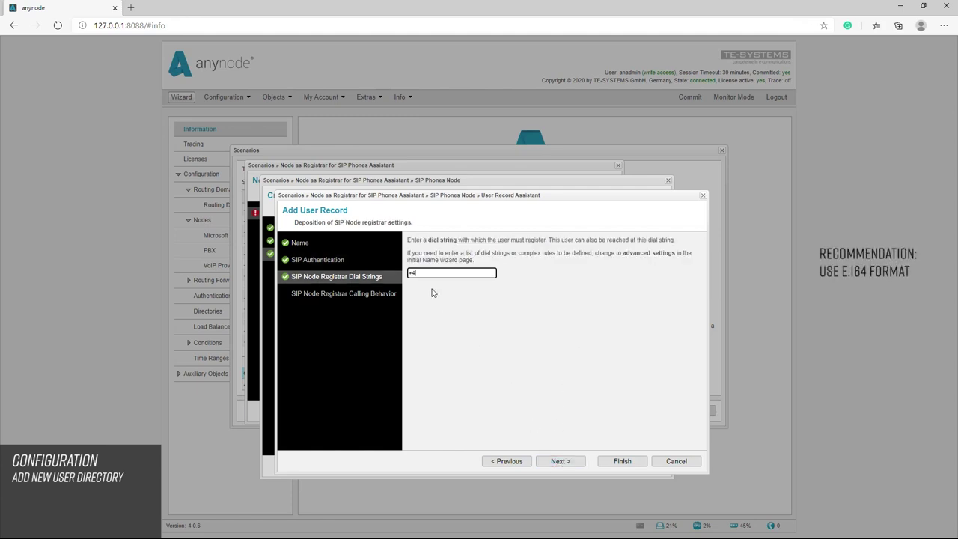
left_click(563, 462)
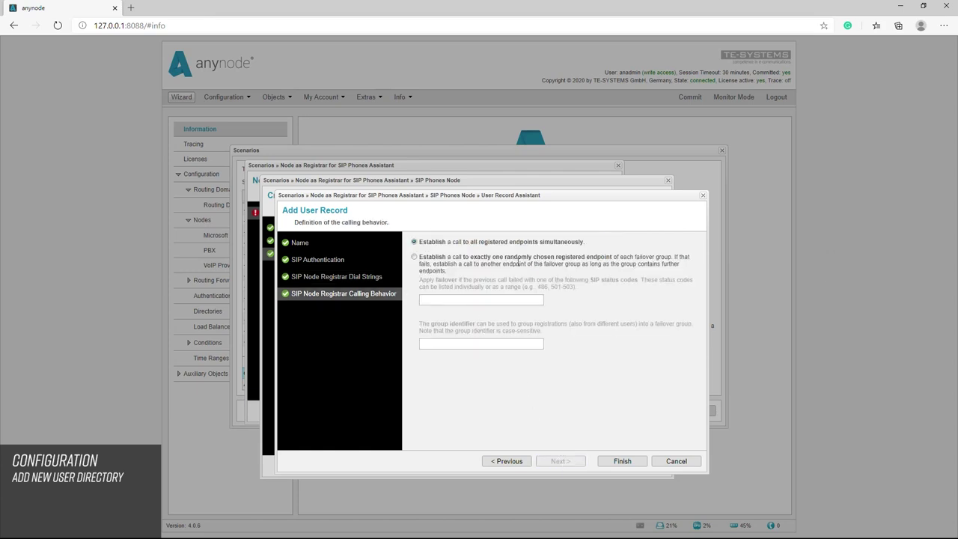
Keep simultaneous ringing of all registered endpoints and save the SIP User 1 record
left_click_drag(586, 244, 419, 244)
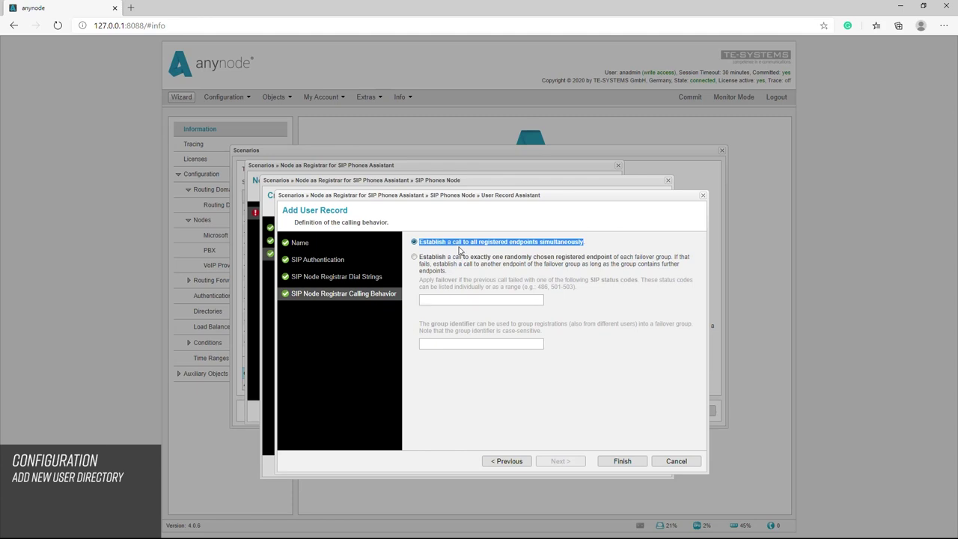
left_click(414, 257)
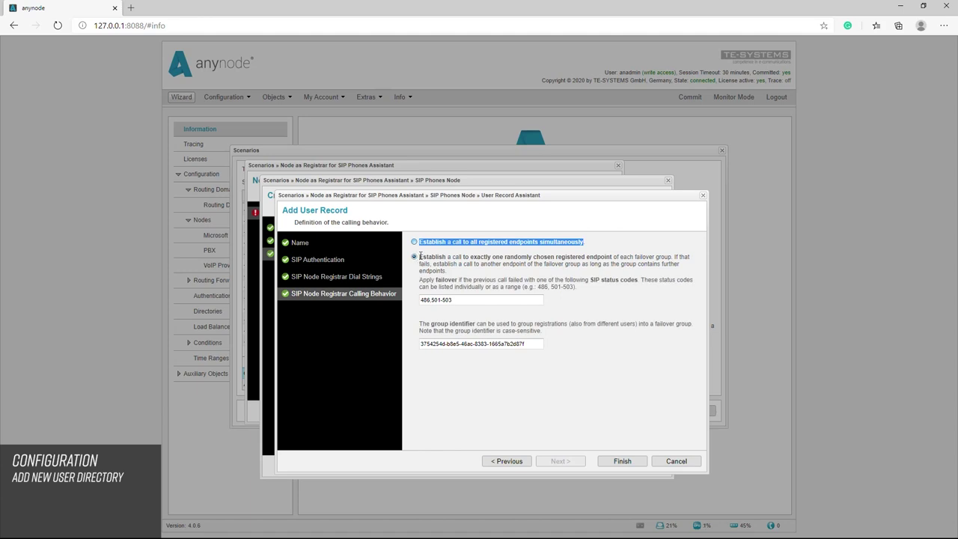
left_click_drag(419, 256, 460, 275)
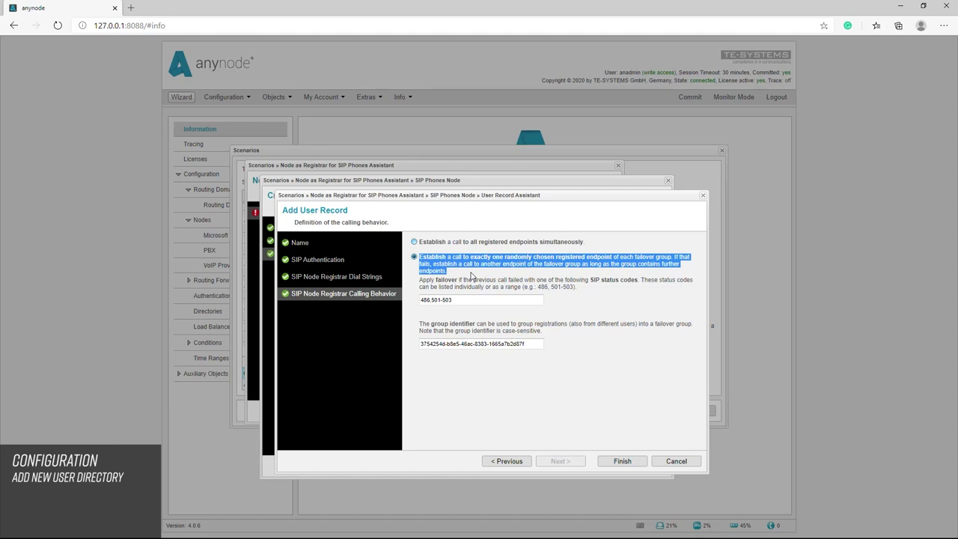
left_click(592, 279)
left_click_drag(592, 279, 638, 283)
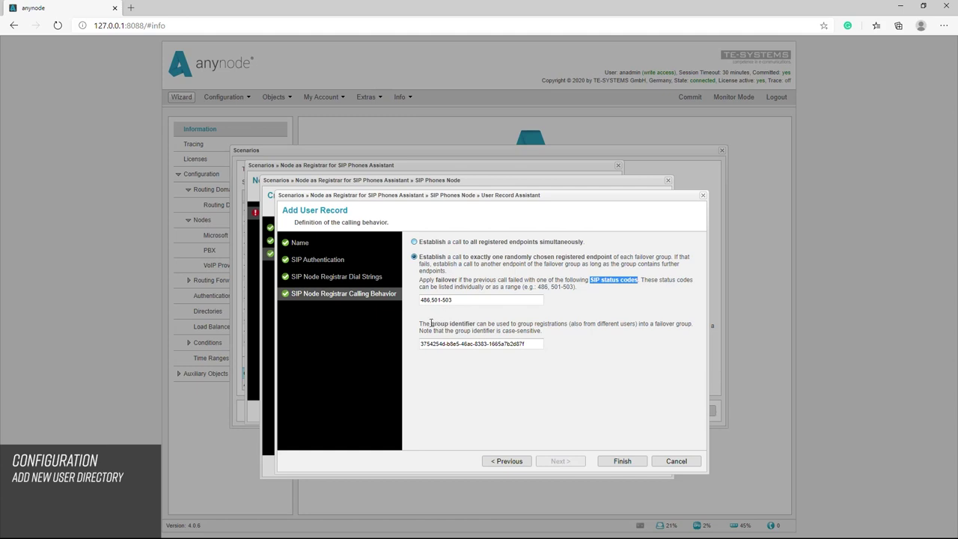
left_click_drag(431, 323, 475, 324)
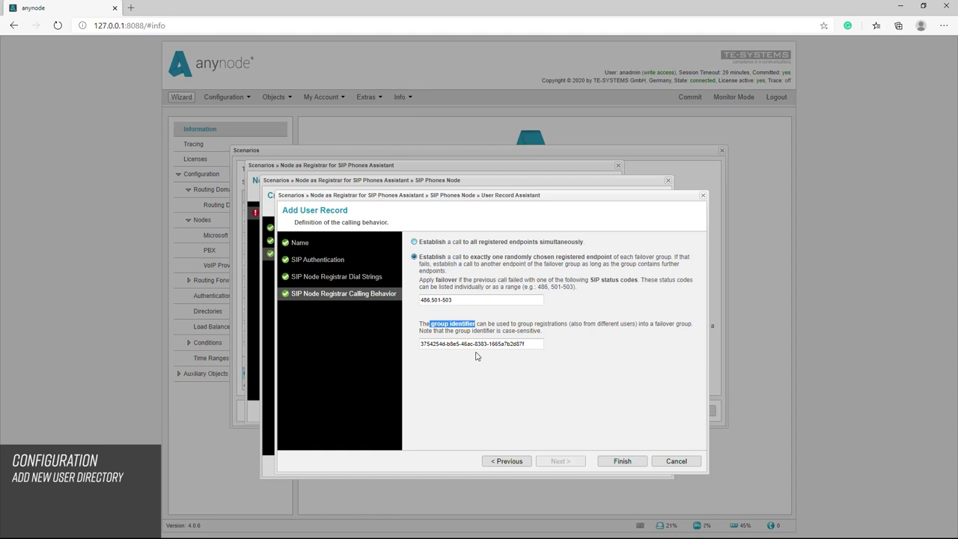
left_click(415, 243)
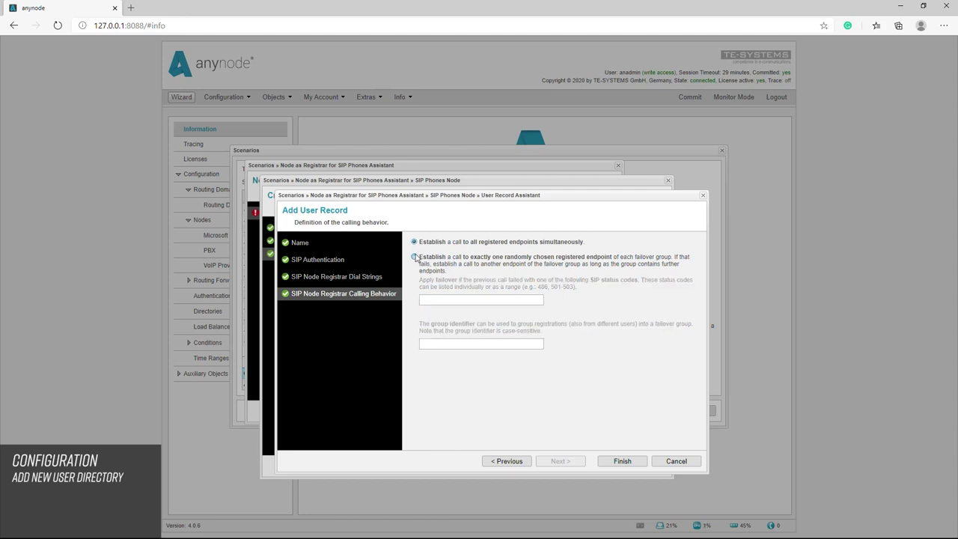
left_click(621, 461)
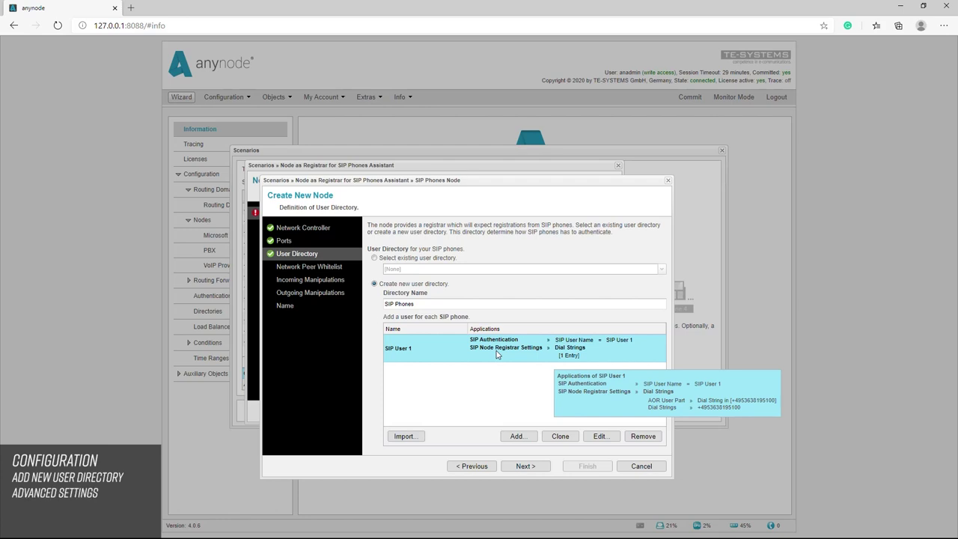
left_click(602, 437)
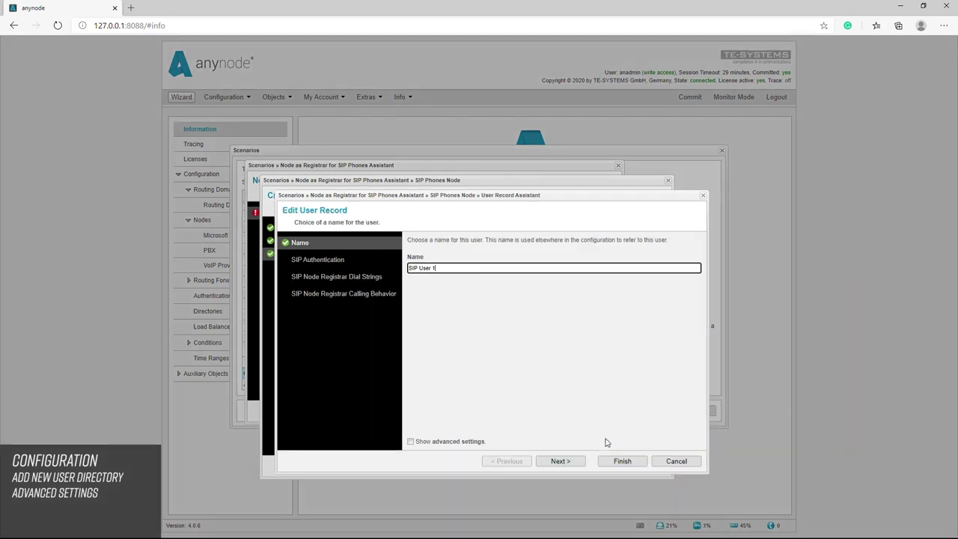
left_click(410, 442)
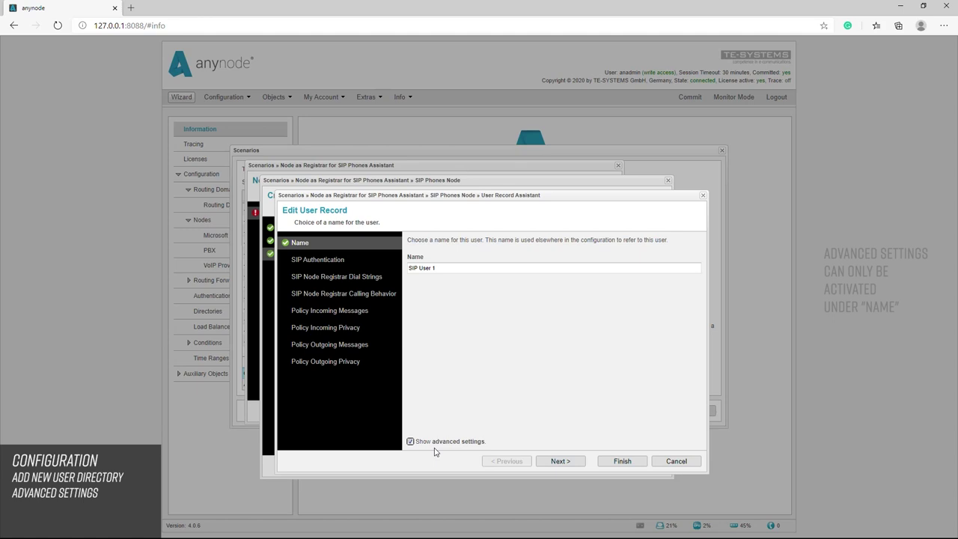
left_click(346, 276)
left_click(470, 280)
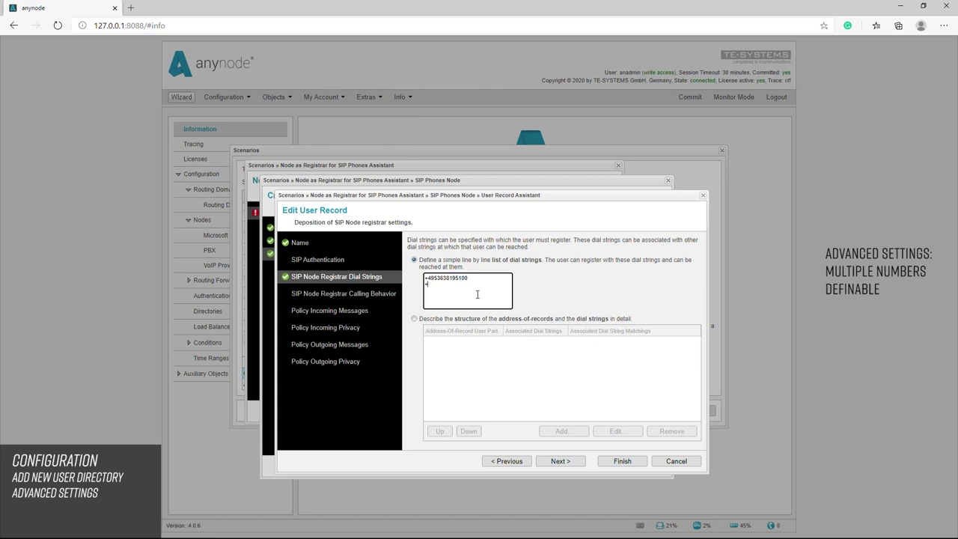
key("Return")
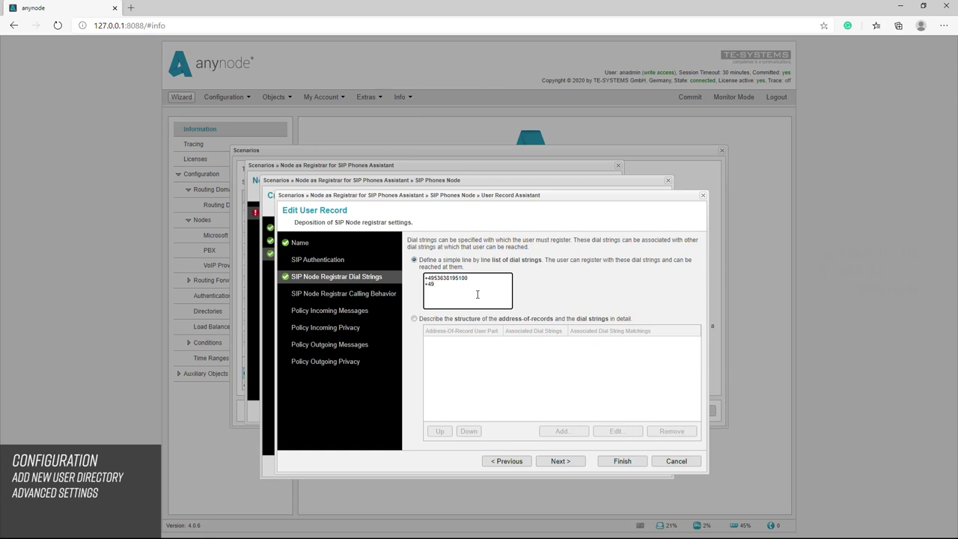
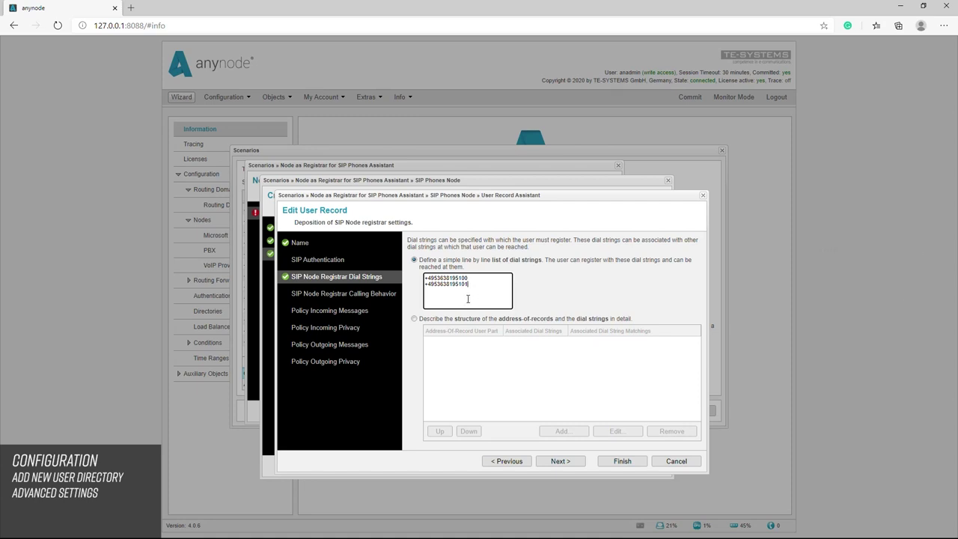
Choose to describe the address-of-record and dial string structure in detail
left_click(418, 319)
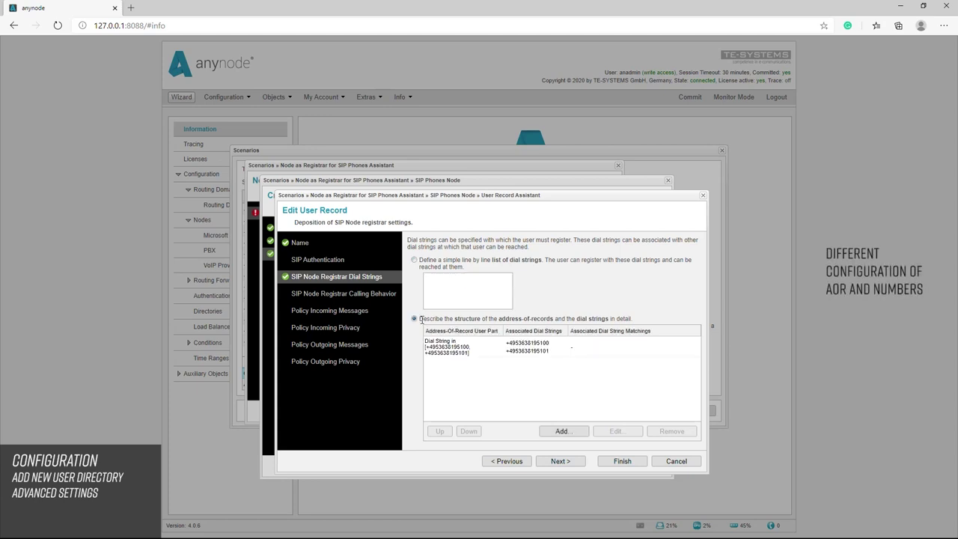
left_click_drag(420, 319, 661, 324)
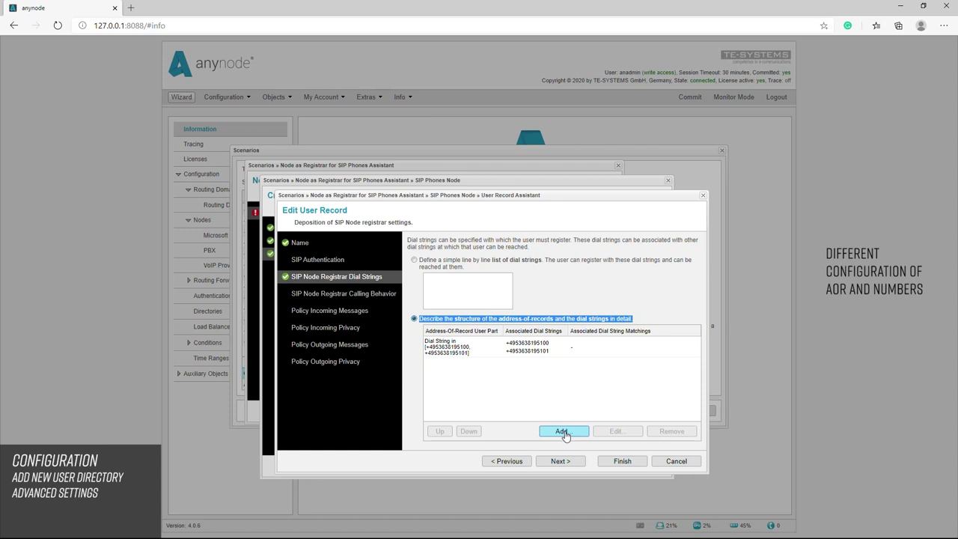
left_click(529, 352)
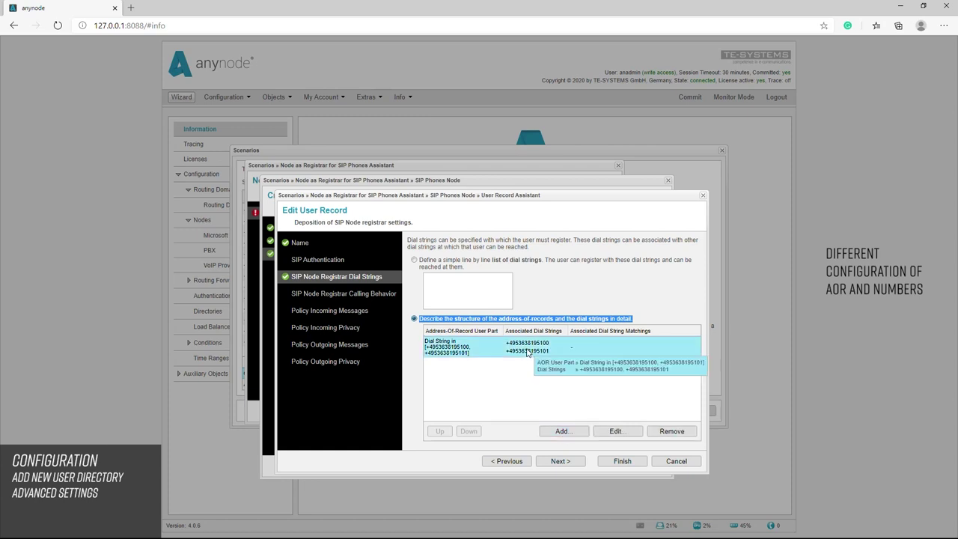
Edit the dial string association and review its AOR user part match types
left_click(615, 435)
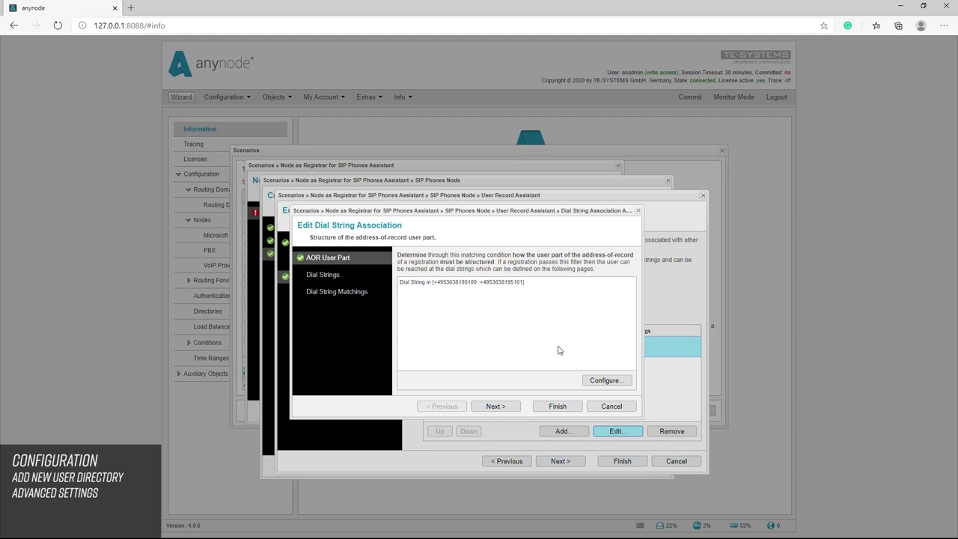
left_click(603, 381)
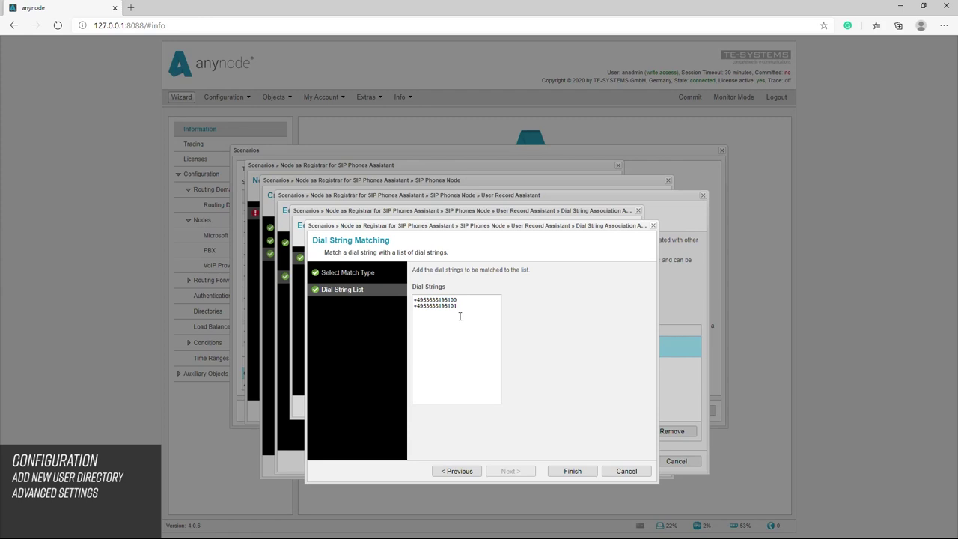
left_click(366, 275)
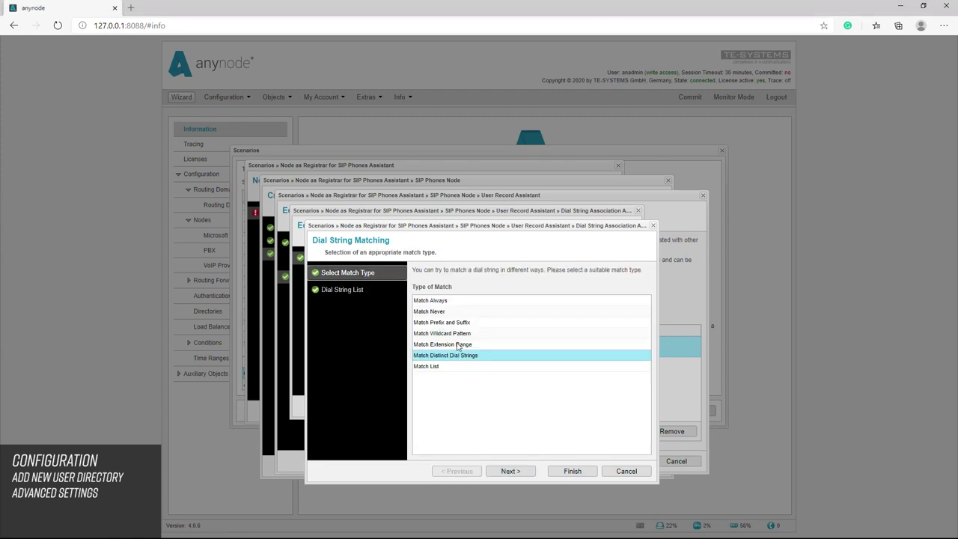
left_click(459, 345)
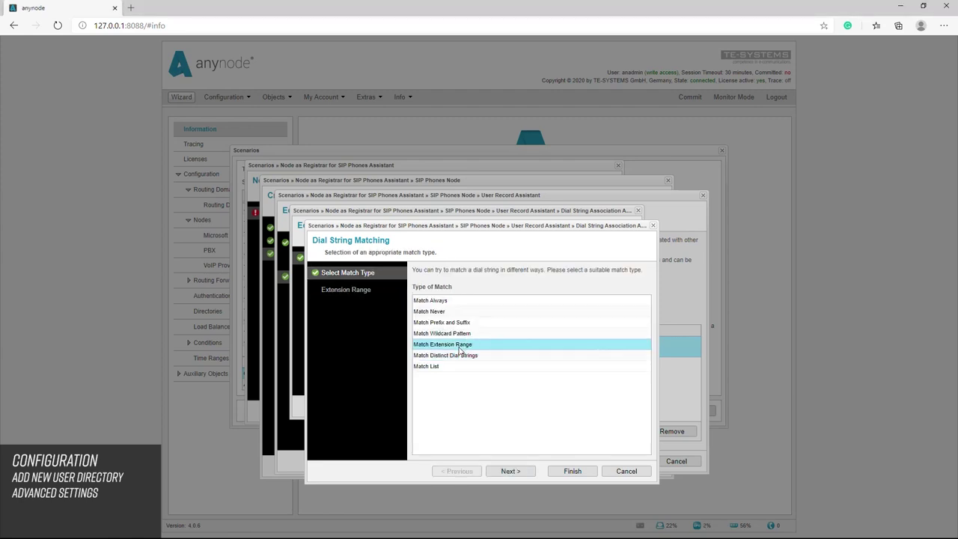
left_click(518, 472)
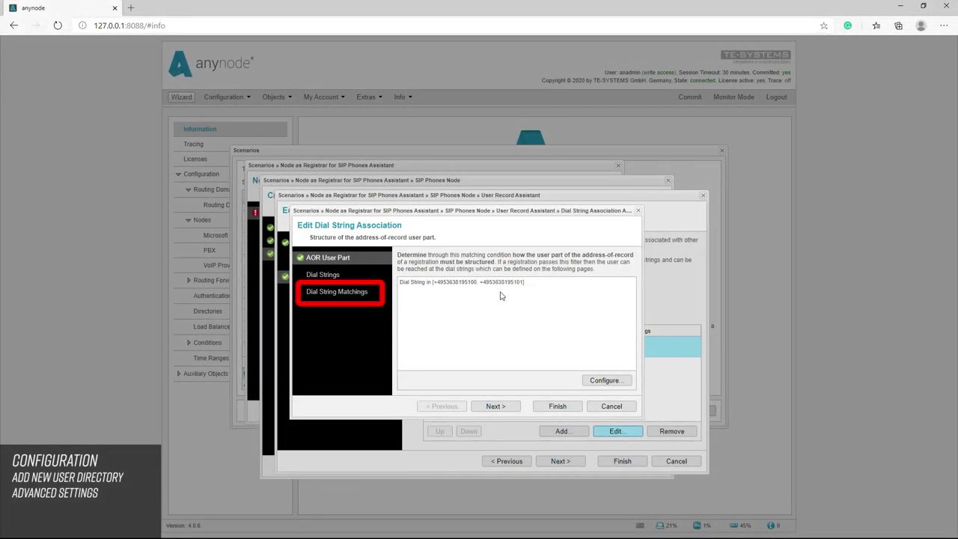
left_click(348, 292)
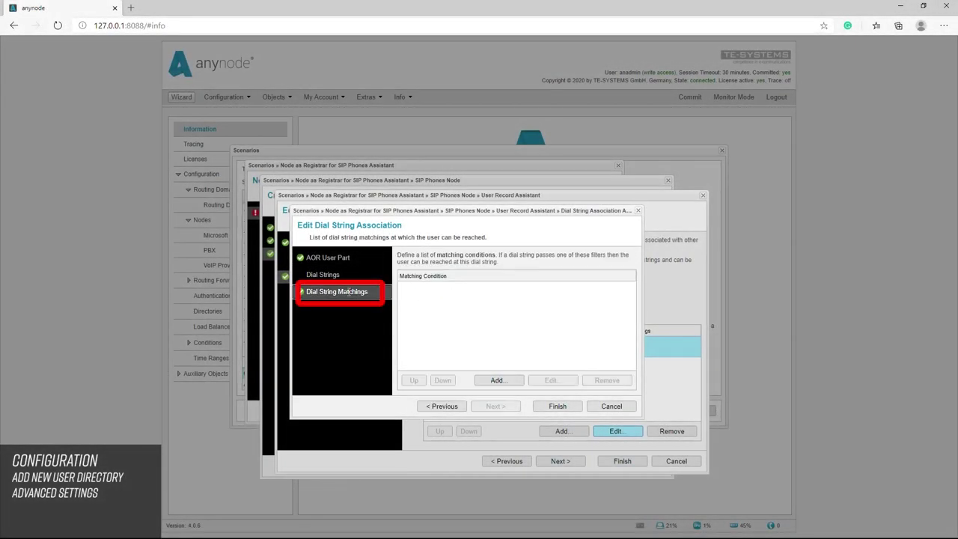
left_click(508, 383)
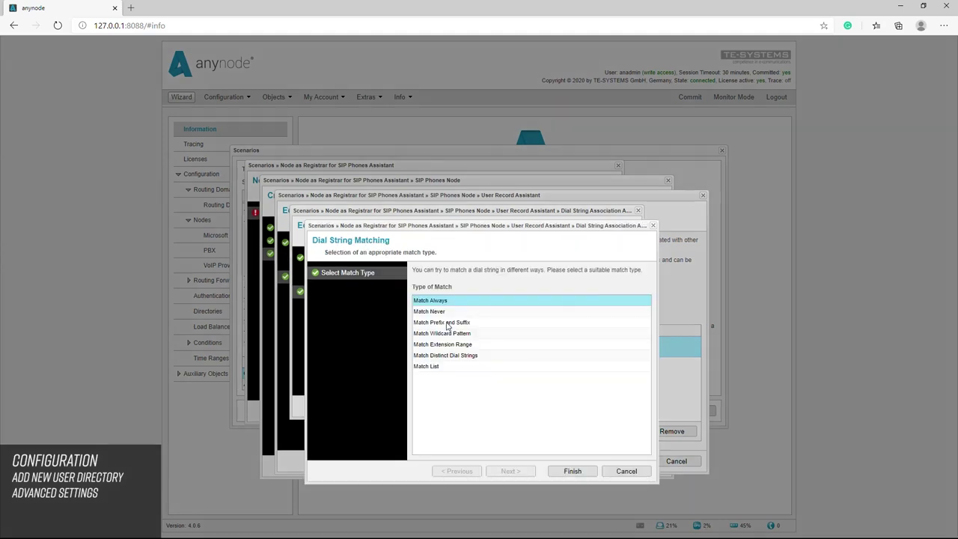
left_click(447, 322)
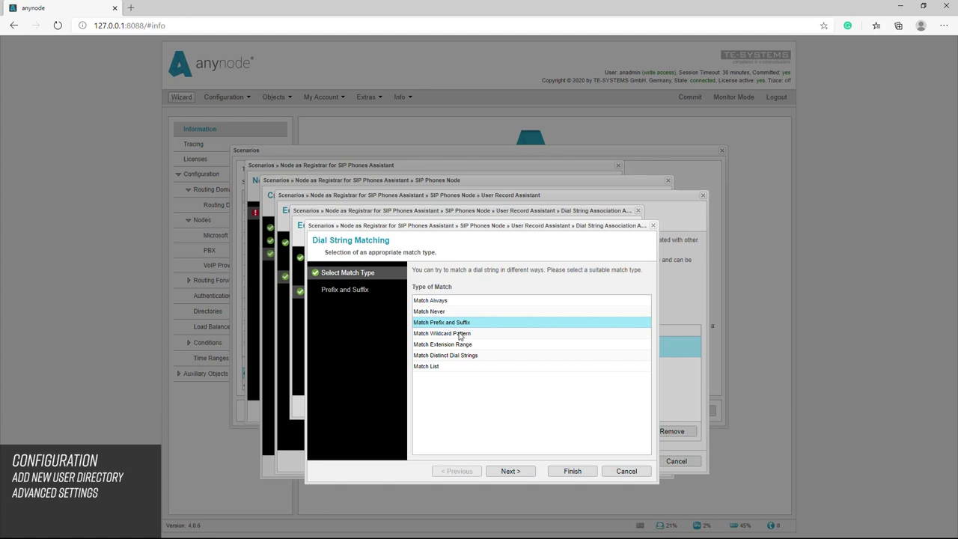
left_click(508, 473)
left_click(528, 288)
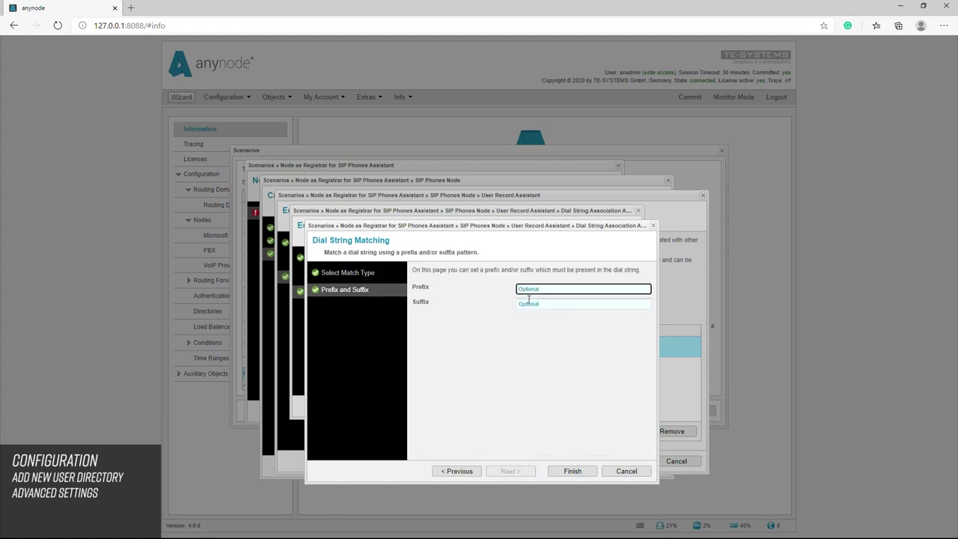
left_click(573, 472)
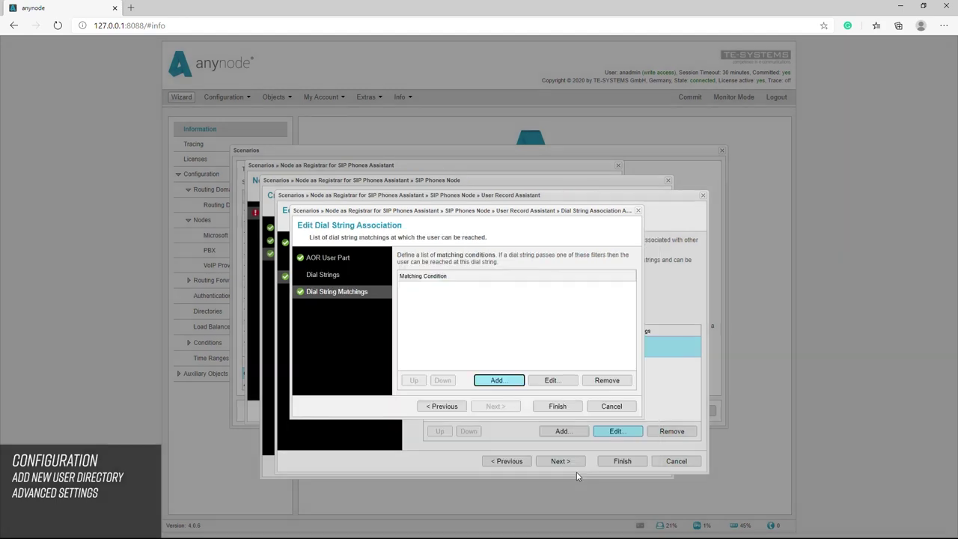
left_click(555, 407)
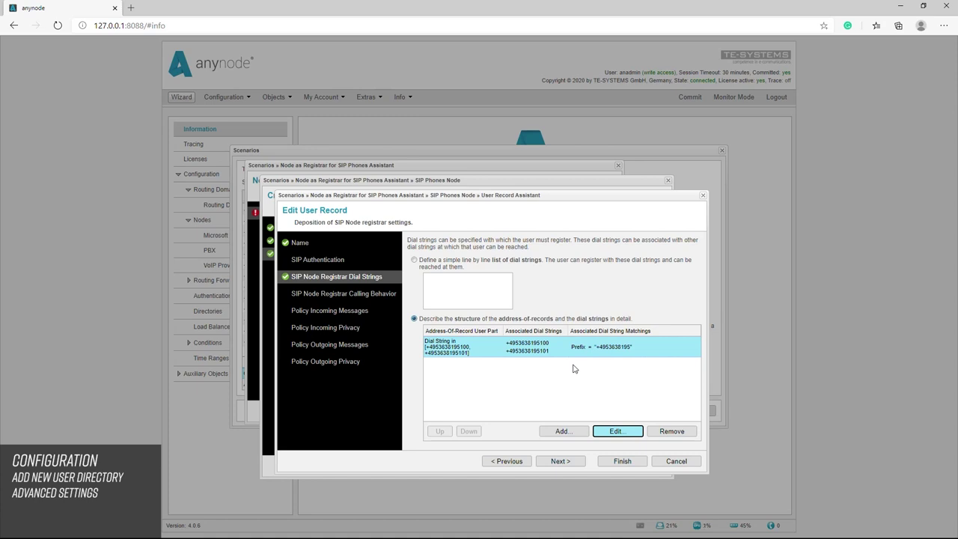
Go back to the Name step and hide the advanced user settings
left_click(315, 328)
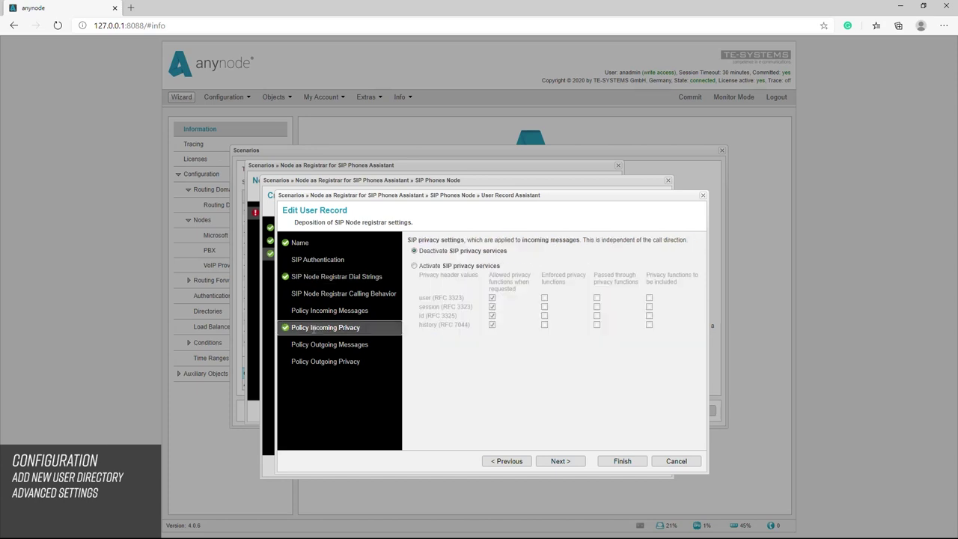
left_click(414, 266)
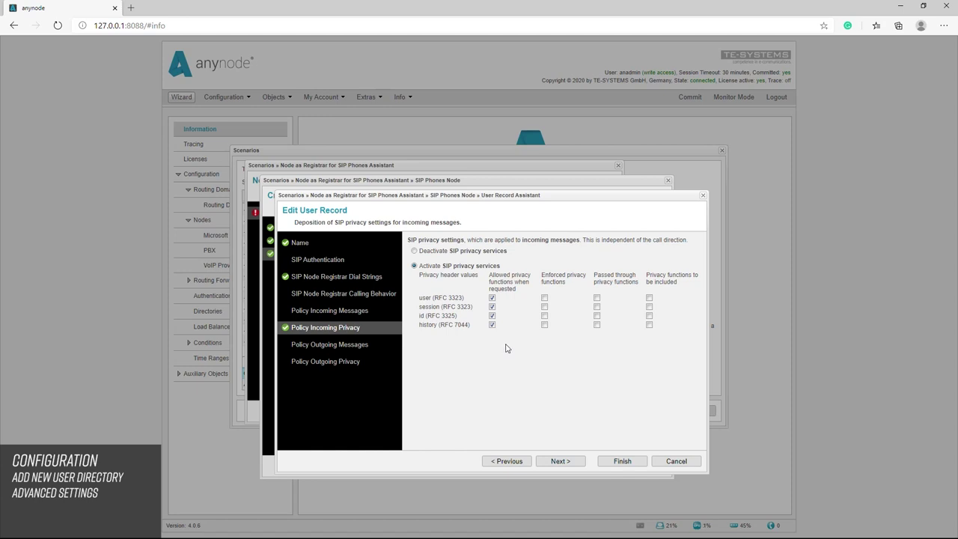
left_click(301, 243)
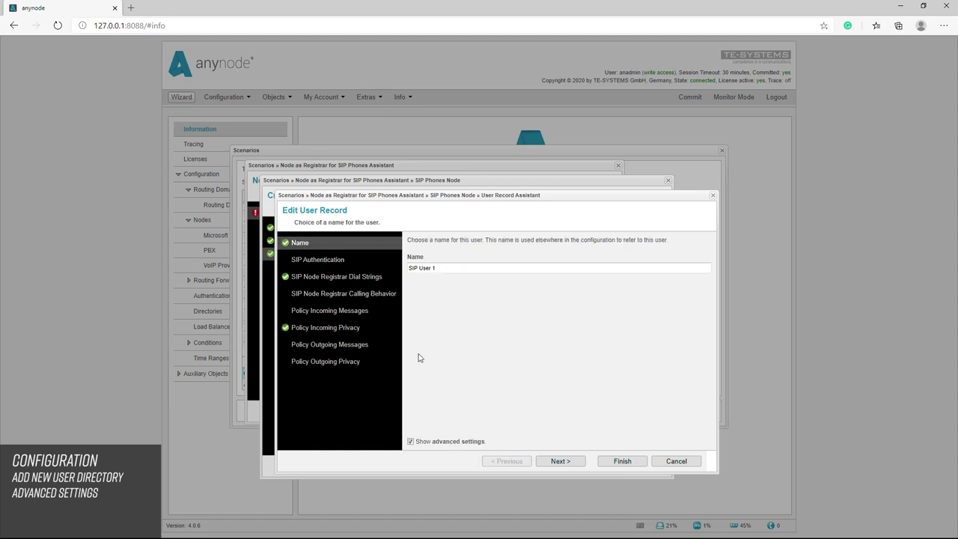
left_click(411, 442)
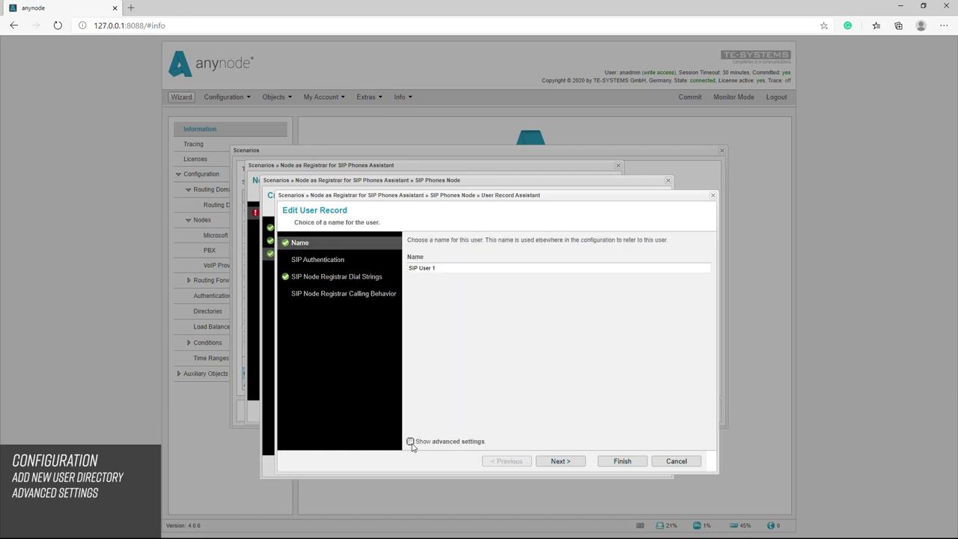
Cancel the user record editor and preview, then dismiss, the CSV import assistant
left_click(677, 461)
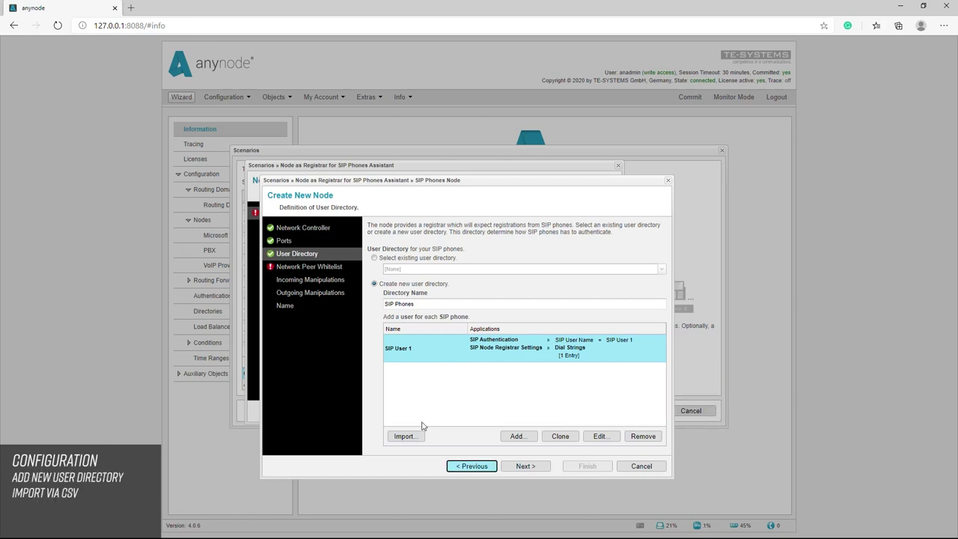
left_click(405, 439)
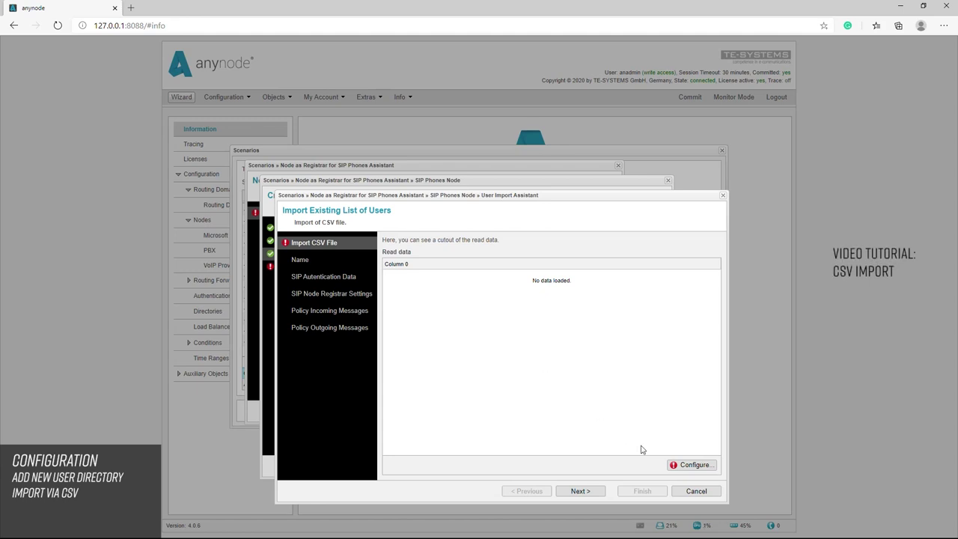
left_click(694, 492)
Close the CSV import assistant and whitelist the node's own subnet
left_click(694, 492)
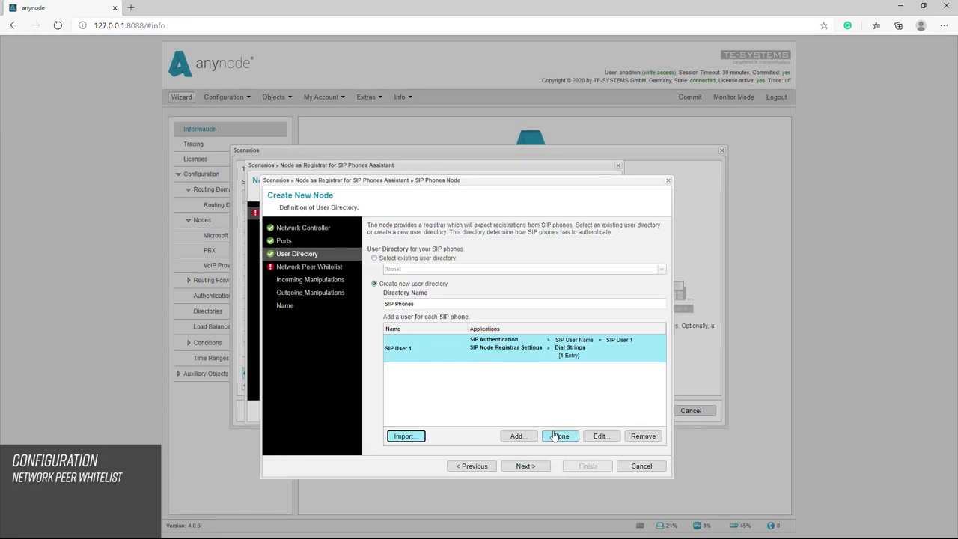
left_click(525, 466)
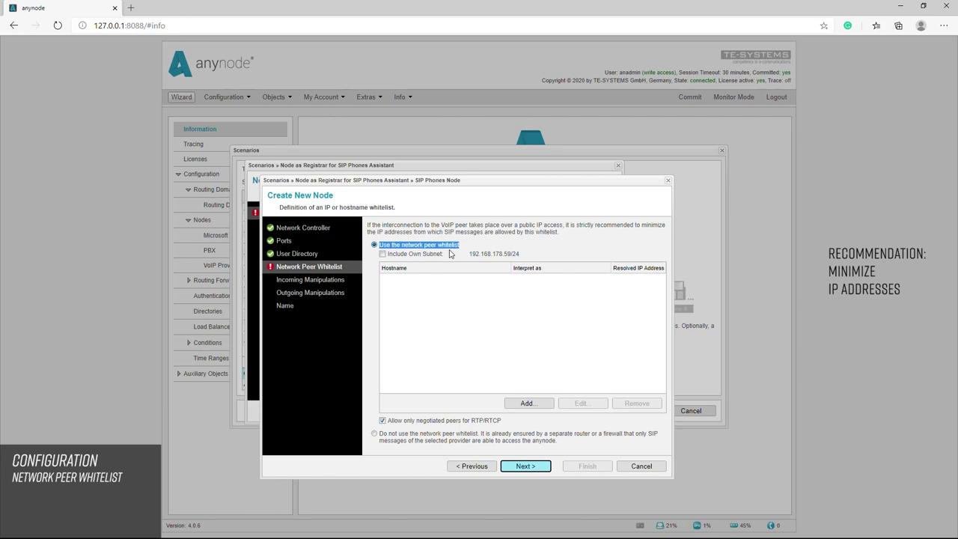
left_click(382, 255)
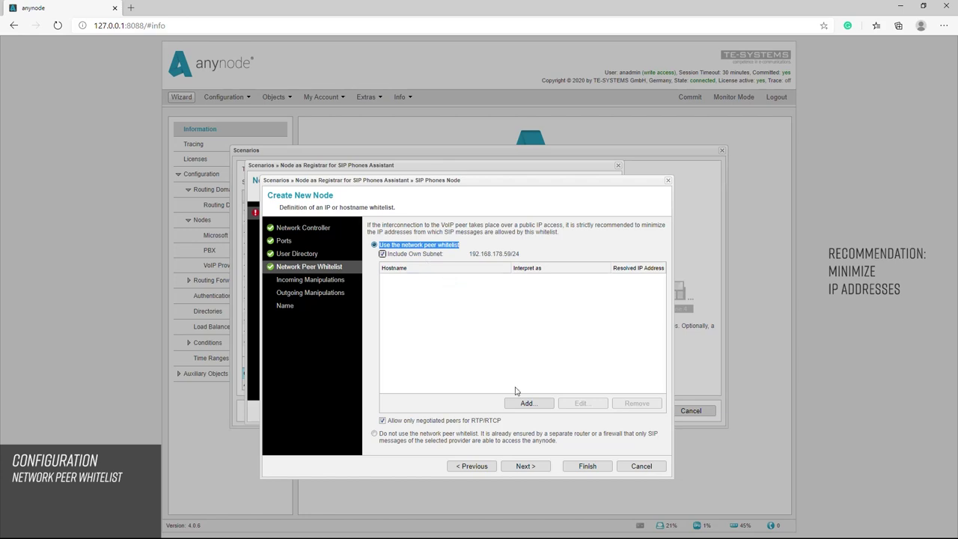
Skip the incoming and outgoing number manipulations and finish creating the SIP Phones node
left_click(544, 469)
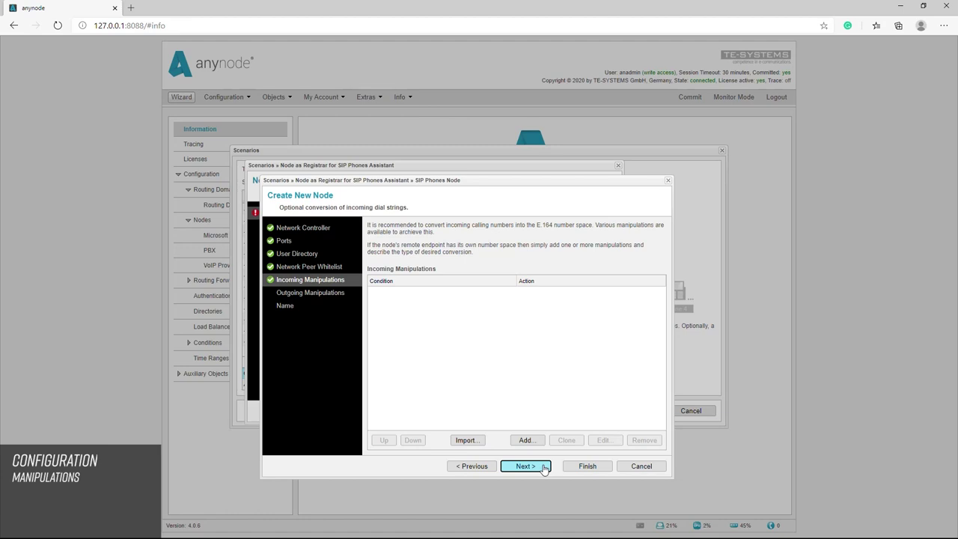
left_click(545, 469)
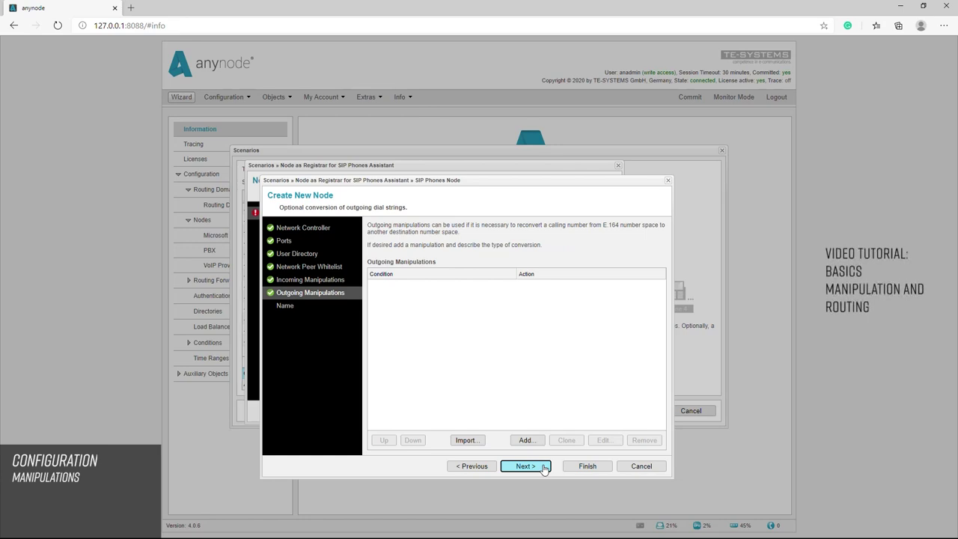
left_click(544, 468)
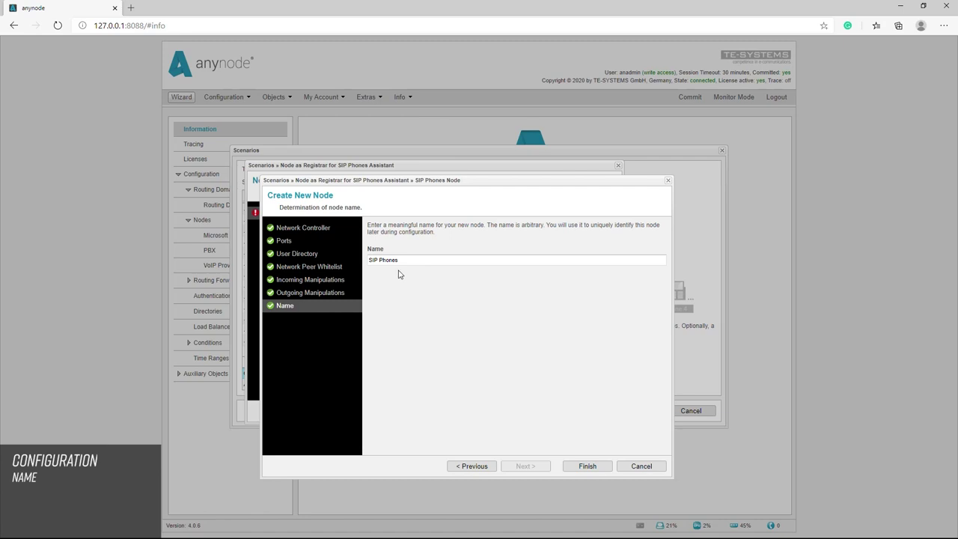
left_click(588, 467)
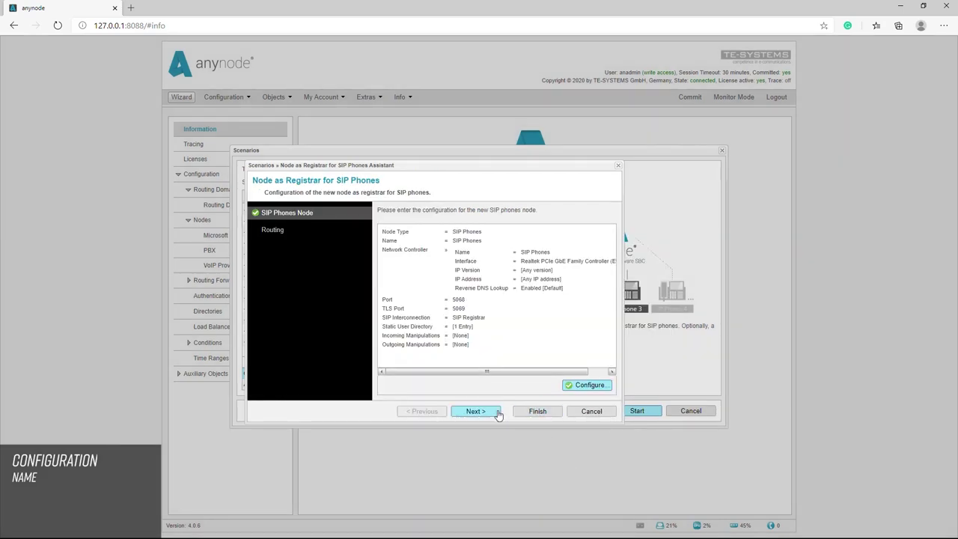
Compare the routing options, then choose the first-priority route to the SIP phones and finish the assistant
left_click(491, 414)
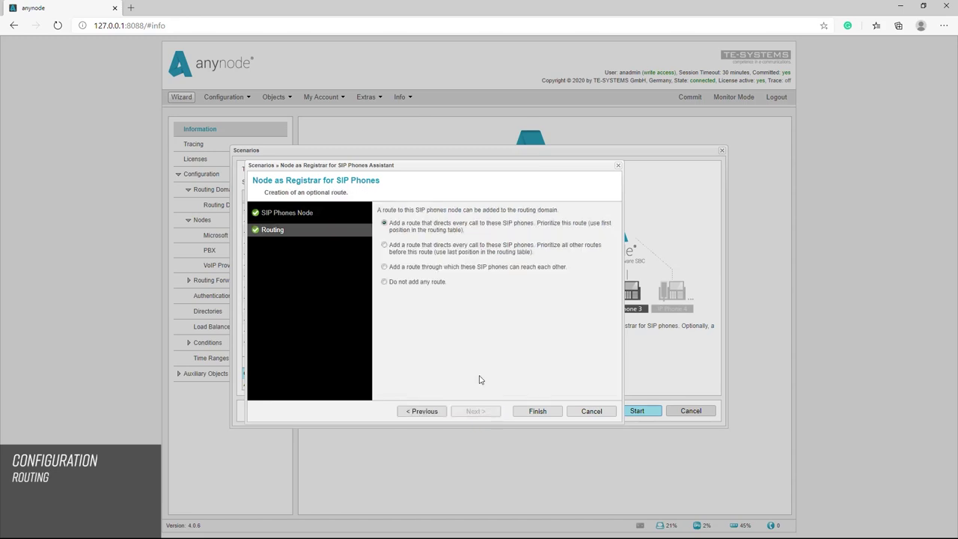
left_click_drag(467, 232, 388, 226)
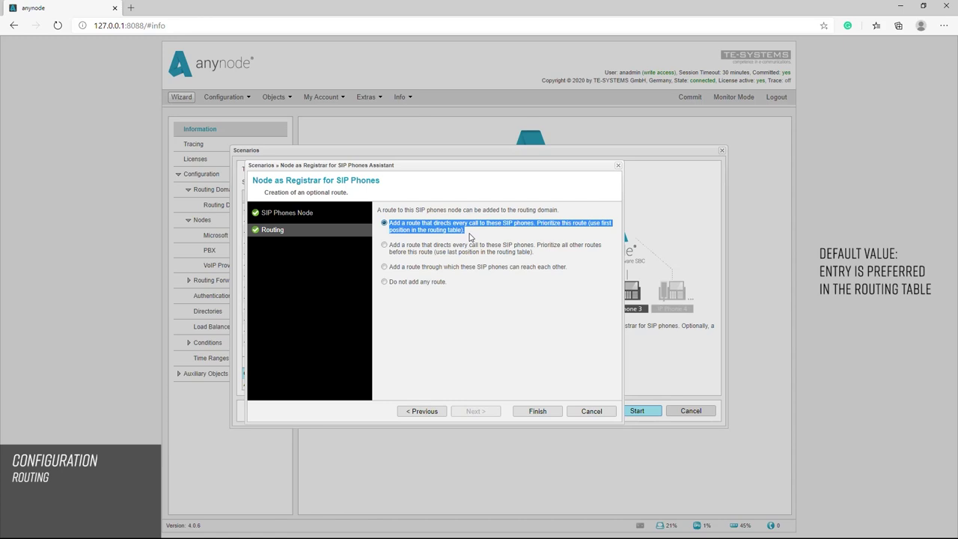
left_click(384, 245)
left_click_drag(536, 253, 389, 247)
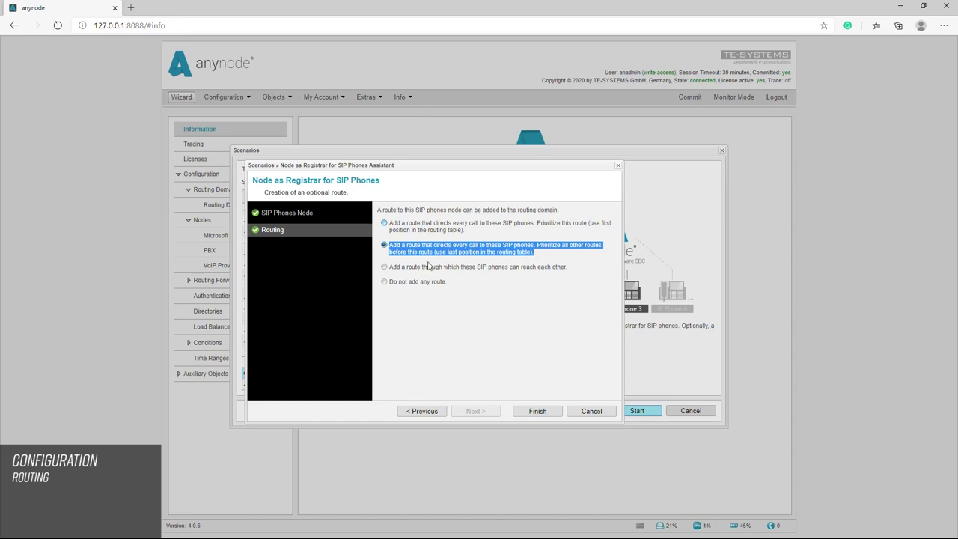
left_click(385, 268)
left_click_drag(569, 271, 389, 268)
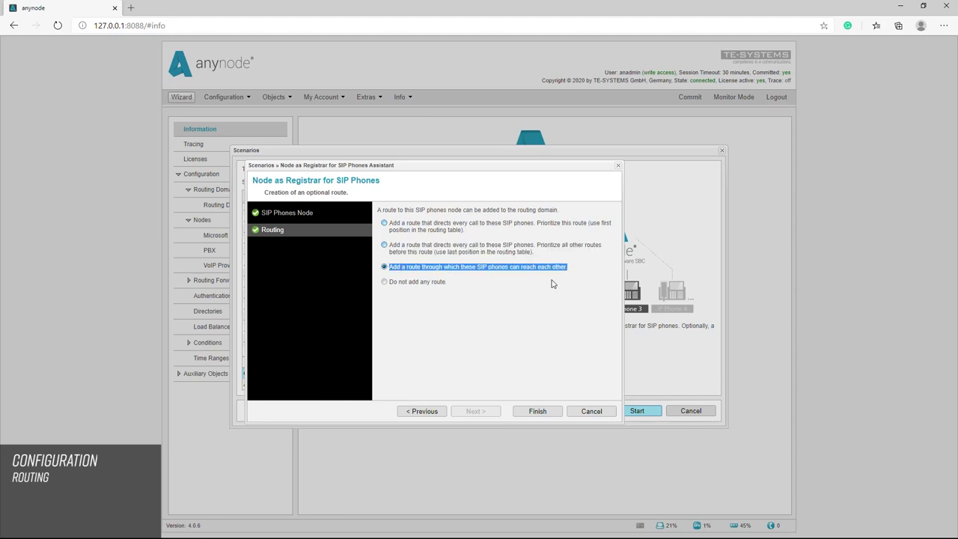
left_click(445, 283)
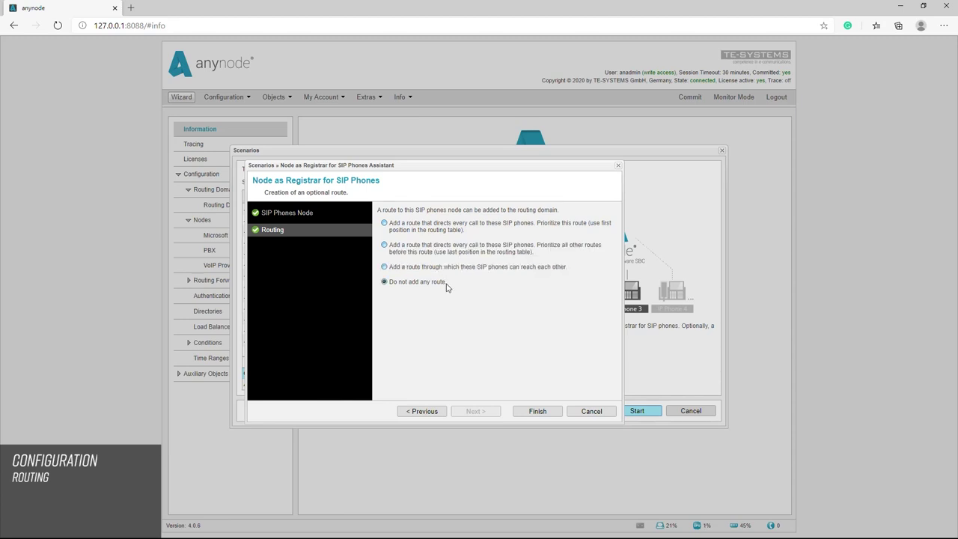
left_click_drag(447, 285, 393, 284)
left_click(449, 292)
left_click(385, 223)
left_click(542, 414)
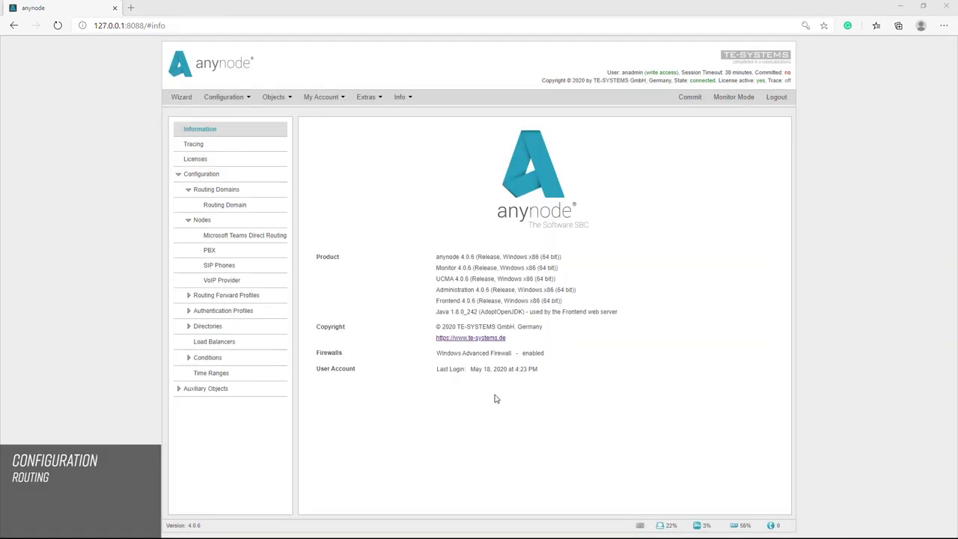
Edit the To SIP Phones route from the Routing Domain's routes list
left_click(223, 268)
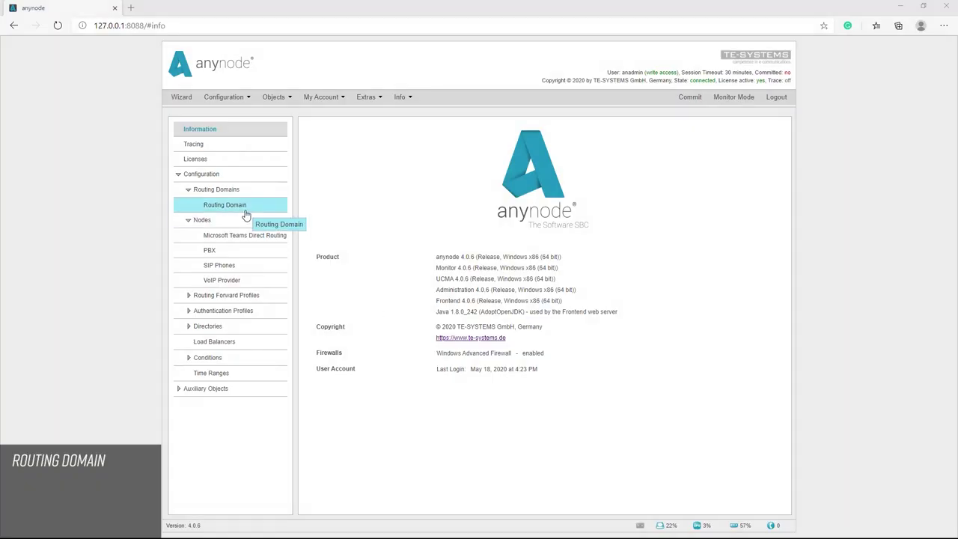
left_click(244, 213)
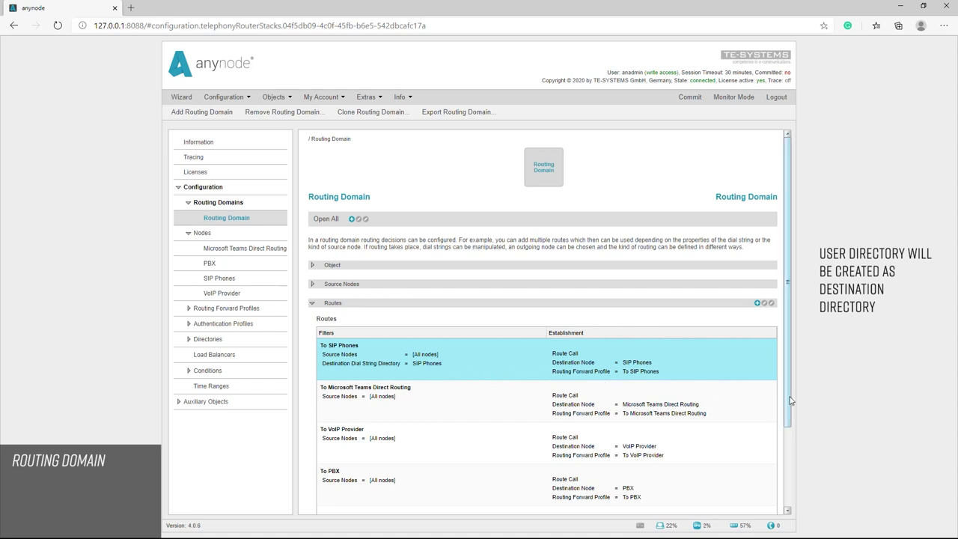
left_click_drag(790, 401, 795, 490)
left_click(708, 421)
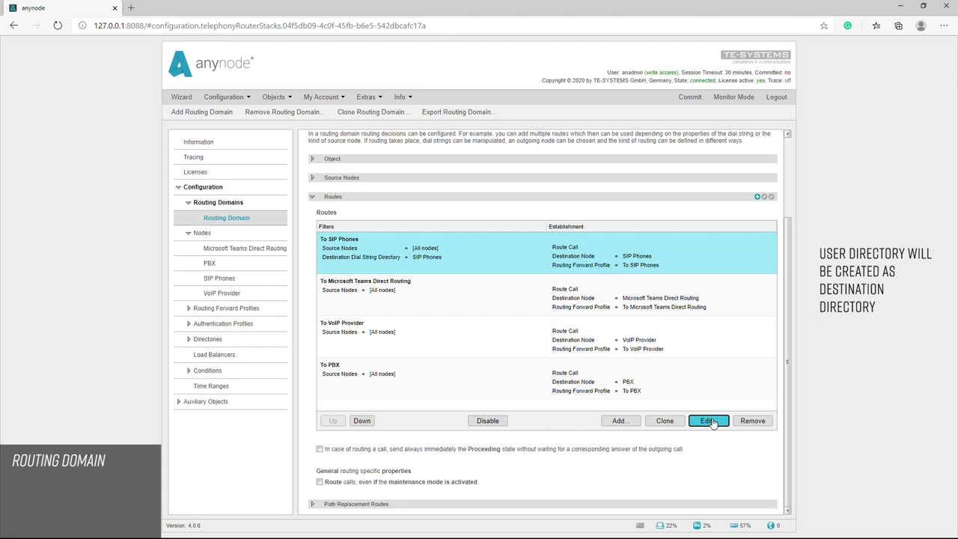
Inspect the route filter's Destination Dial String Directory lookup, then cancel both dialogs unchanged
left_click(484, 265)
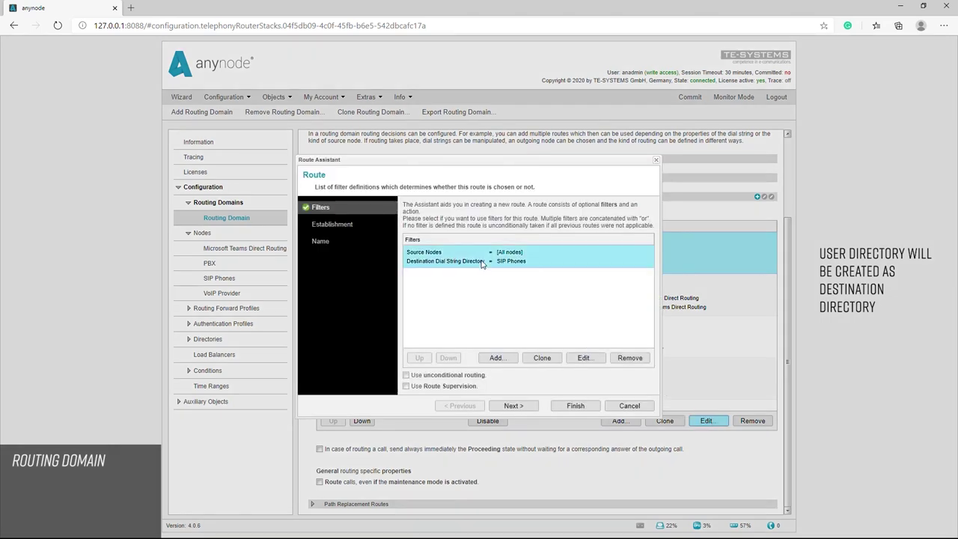
left_click(584, 360)
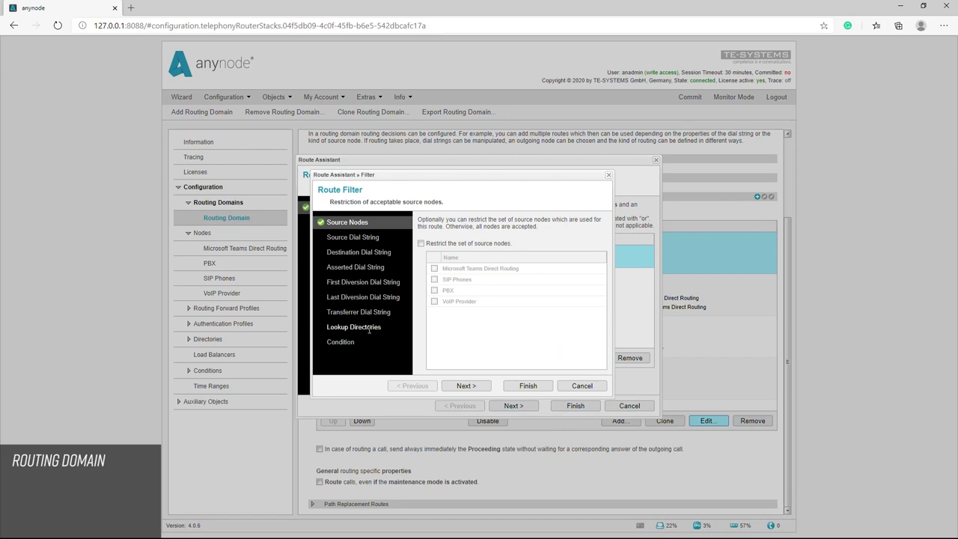
left_click(393, 329)
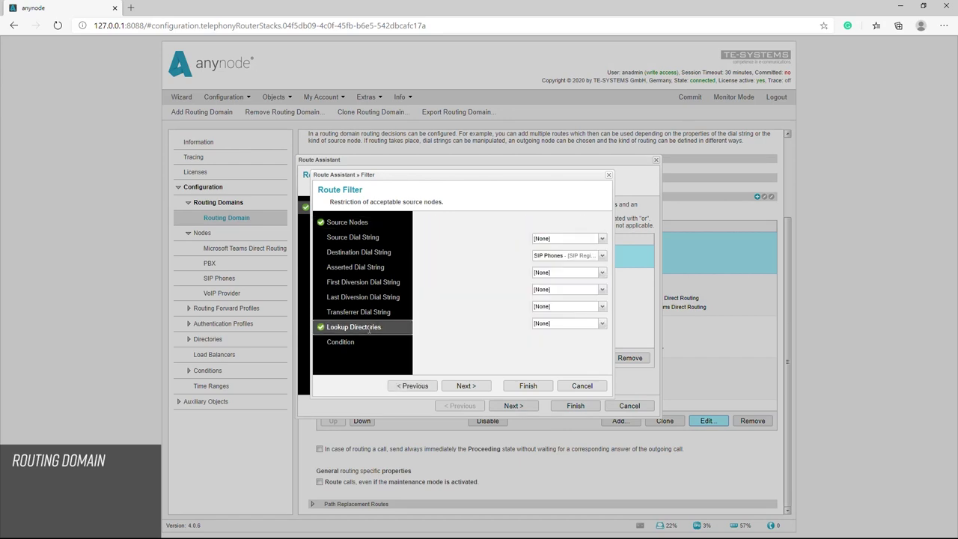
left_click(604, 263)
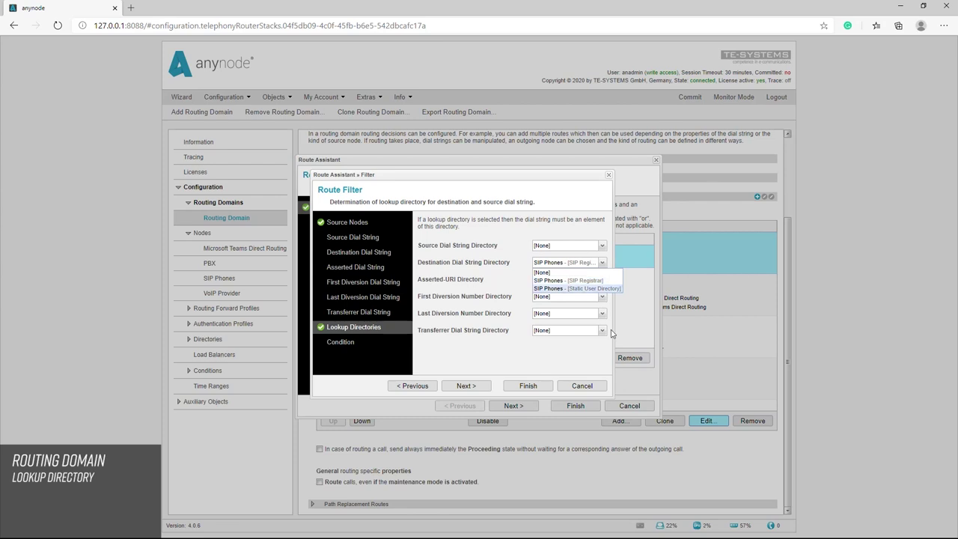
left_click(589, 391)
left_click(582, 386)
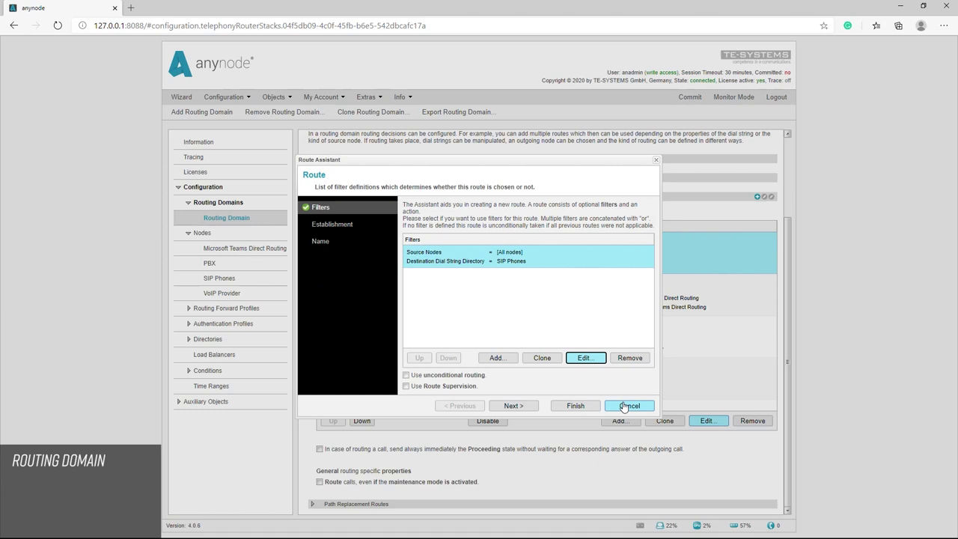
left_click(635, 408)
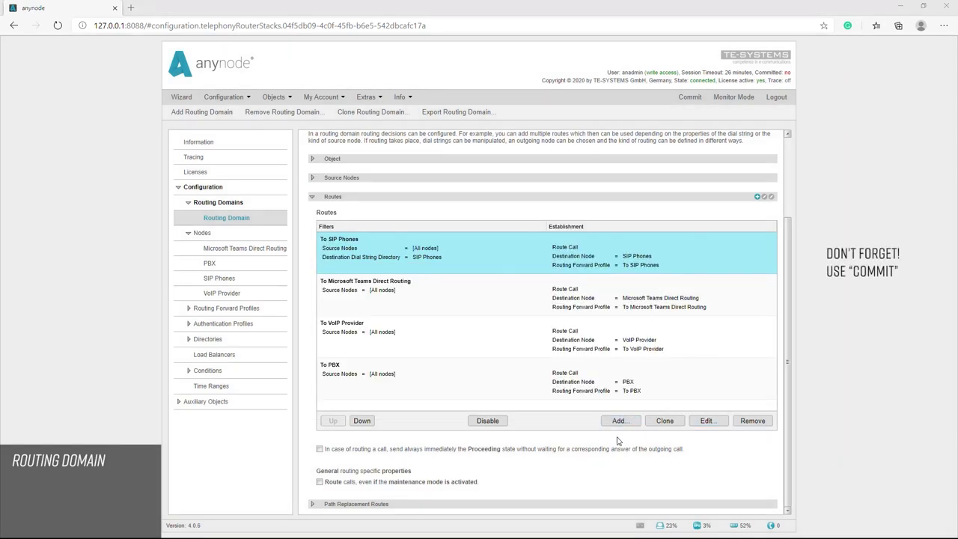
Commit the configuration changes
left_click(691, 98)
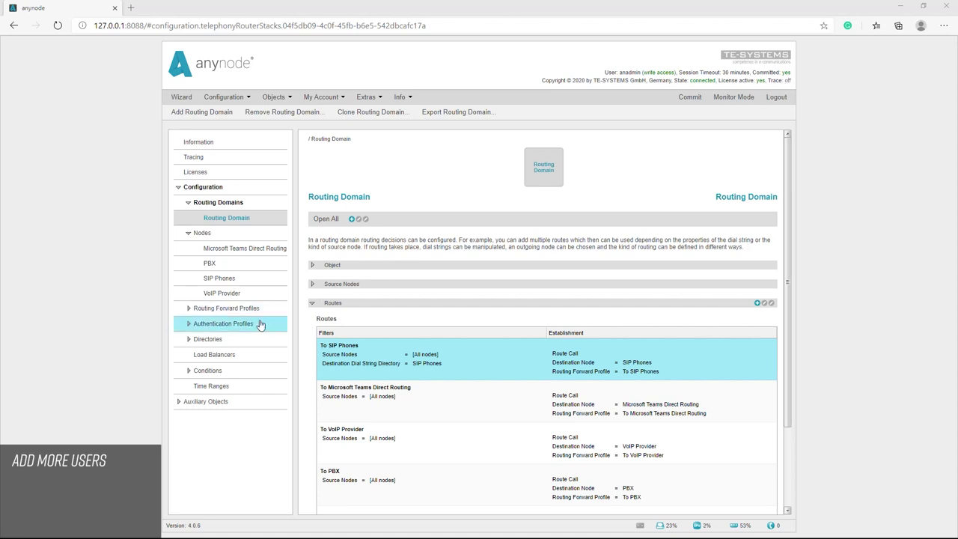
Begin a 'SIP User 2' record in the SIP Phones user directory, then cancel it
left_click(190, 340)
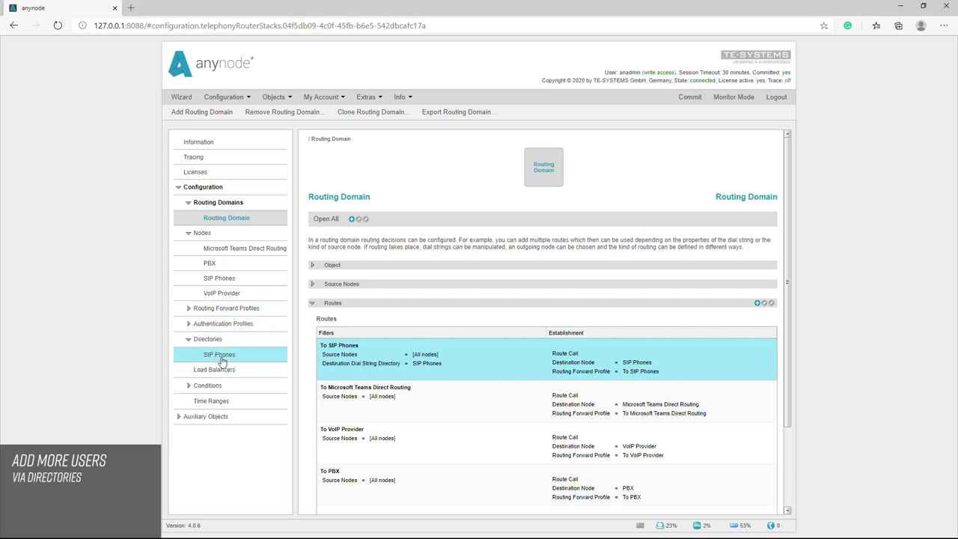
left_click(220, 355)
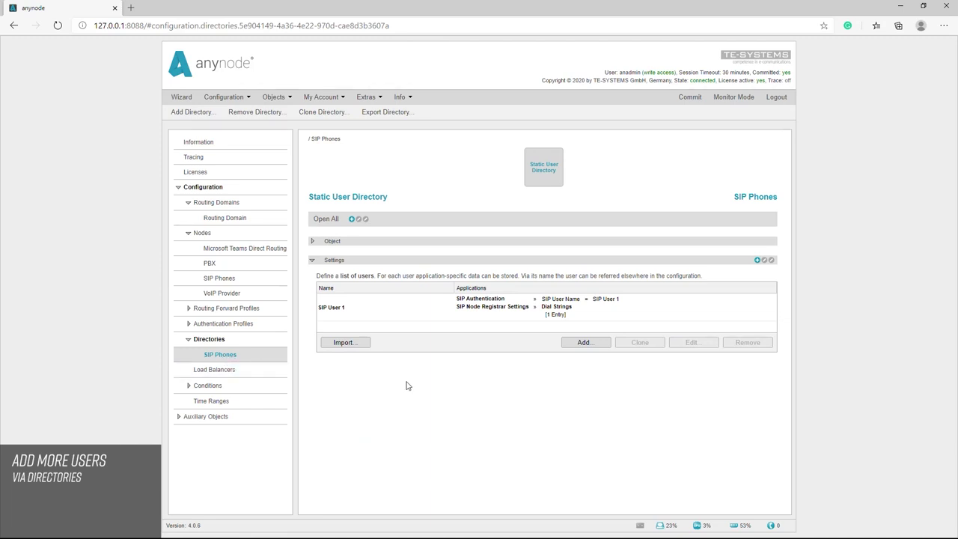
left_click(586, 343)
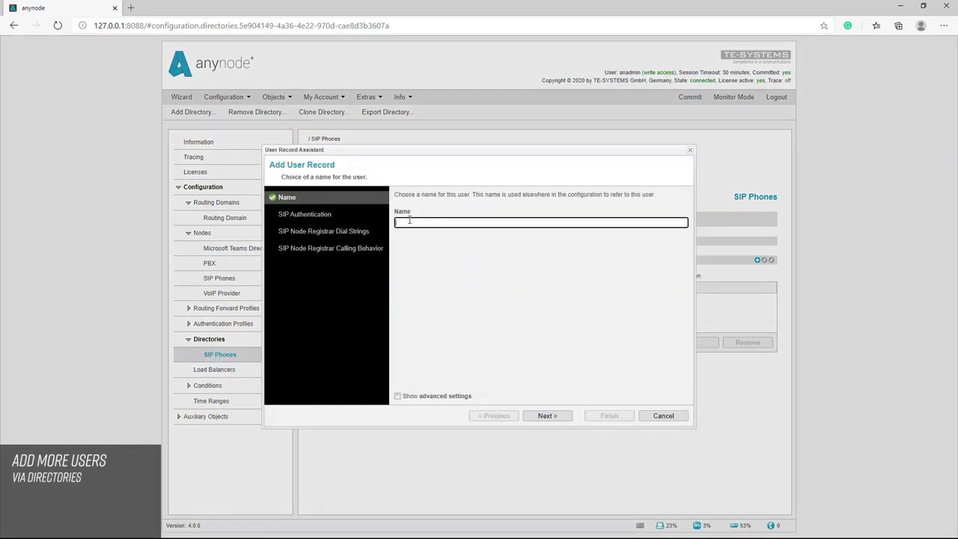
type("SIP ")
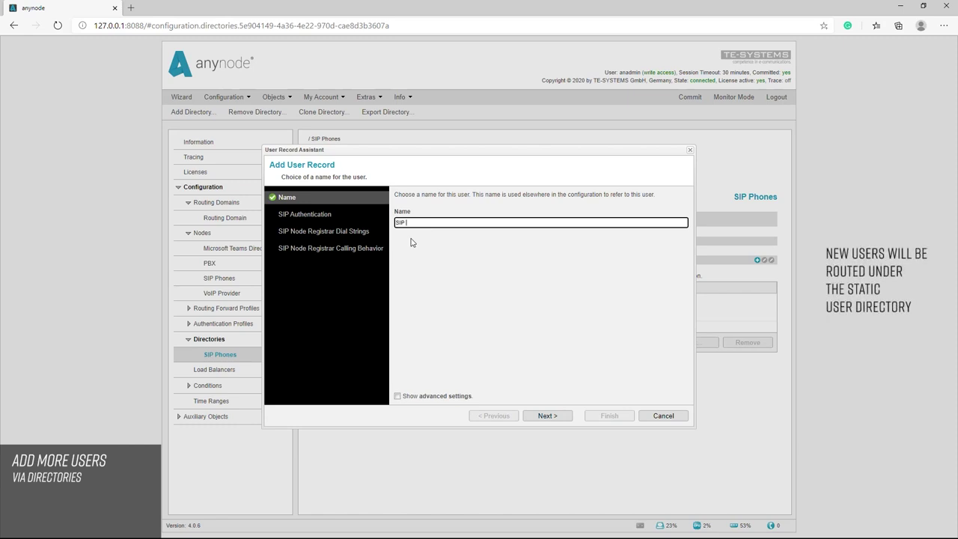
type("User 2")
left_click(672, 420)
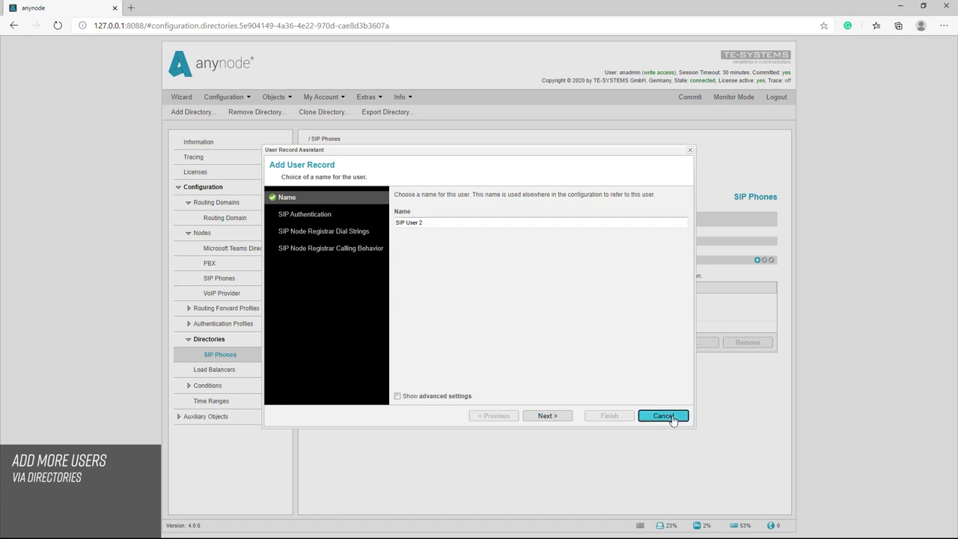
Start the Wizard's 'Add, edit or remove users' scenario from Other Scenarios
left_click(173, 99)
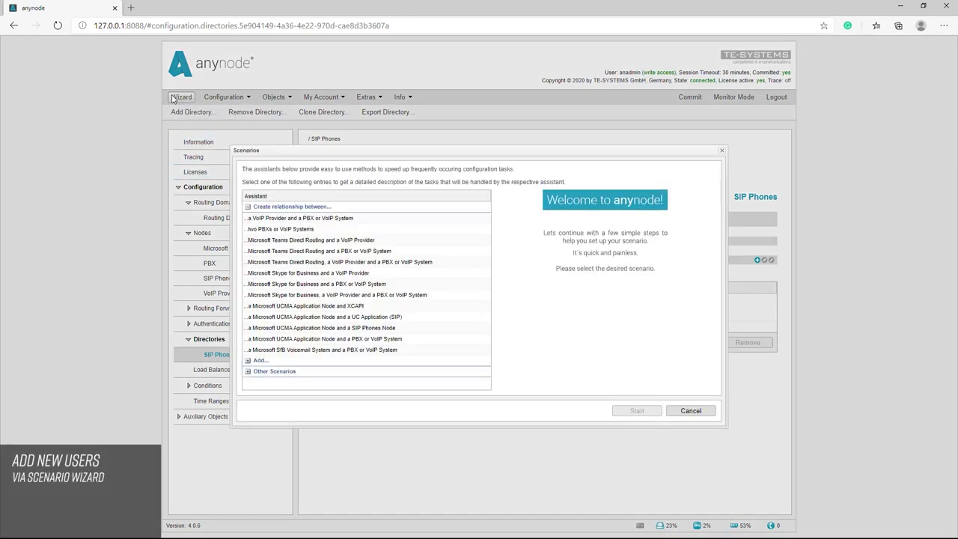
left_click(248, 372)
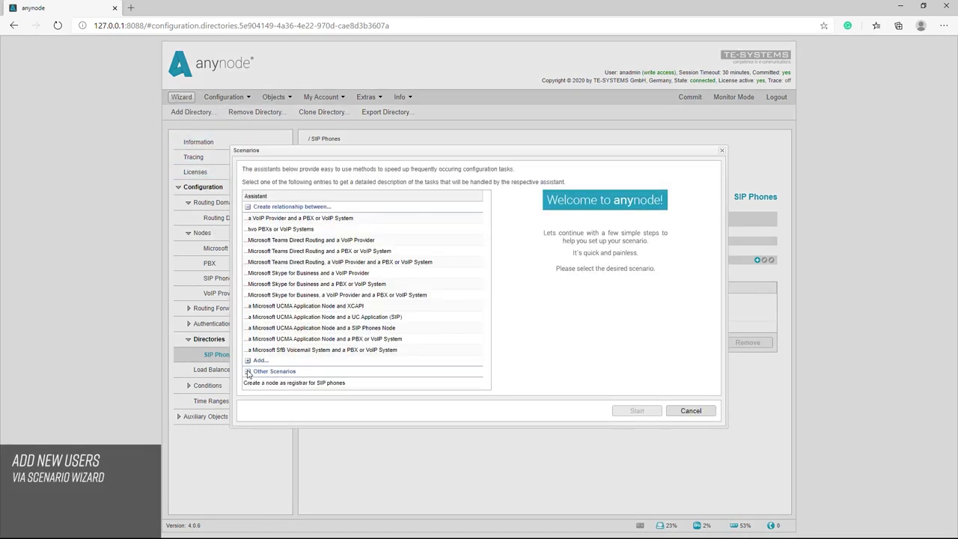
left_click(487, 385)
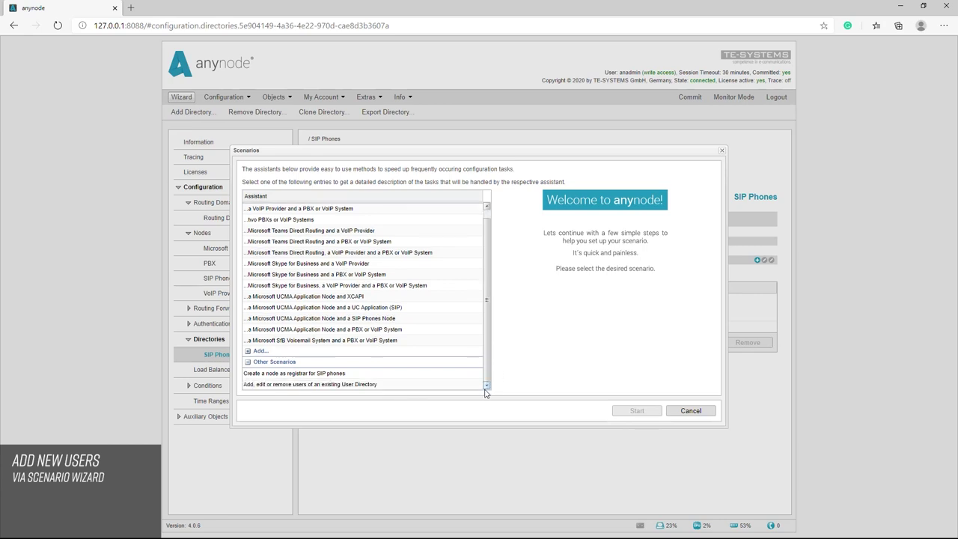
left_click(345, 387)
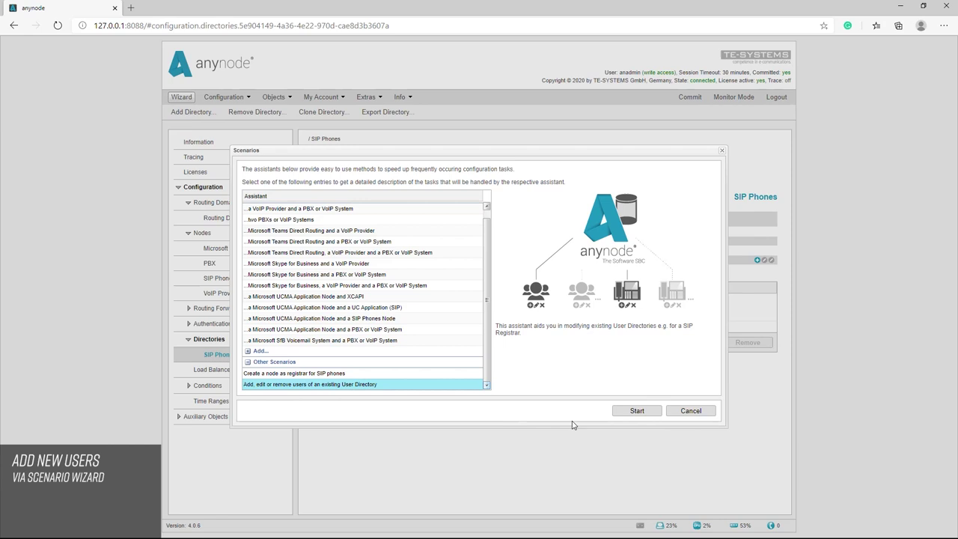
left_click(635, 412)
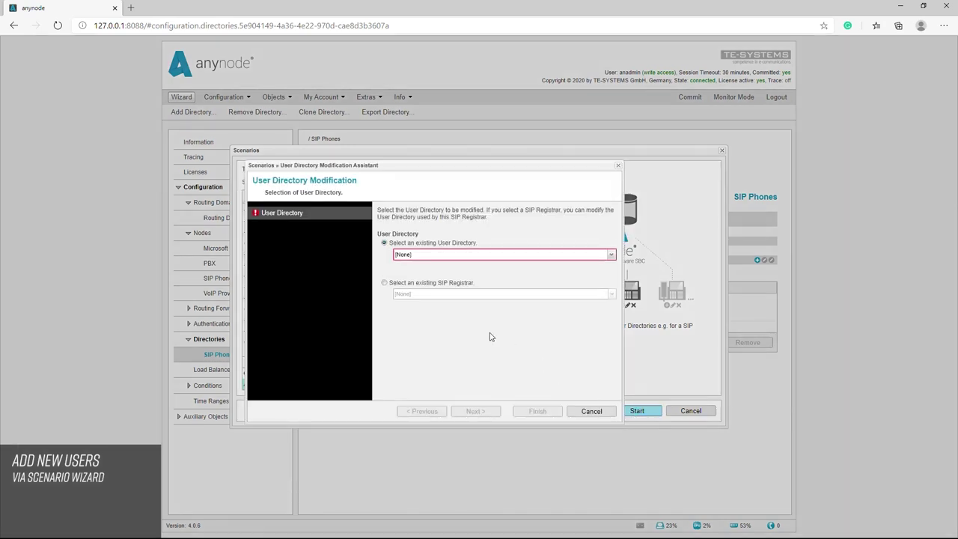
Select the SIP Phones registrar's directory and add a user named 'SIP User 2'
left_click(385, 283)
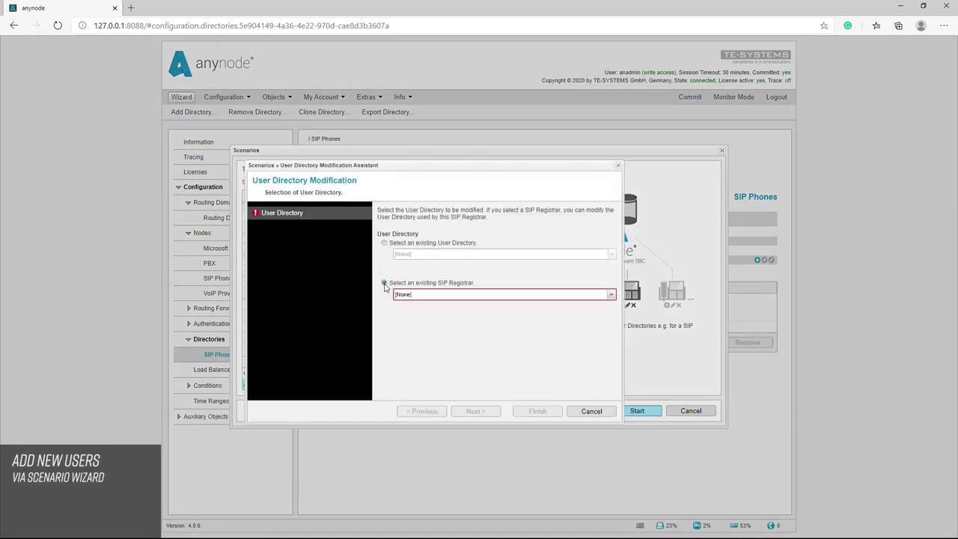
left_click(612, 295)
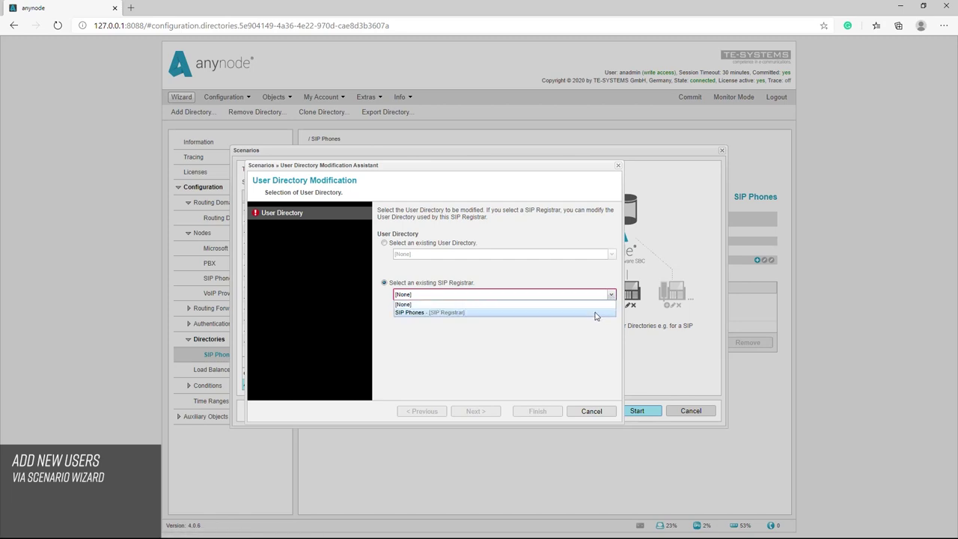
left_click(594, 315)
left_click(474, 412)
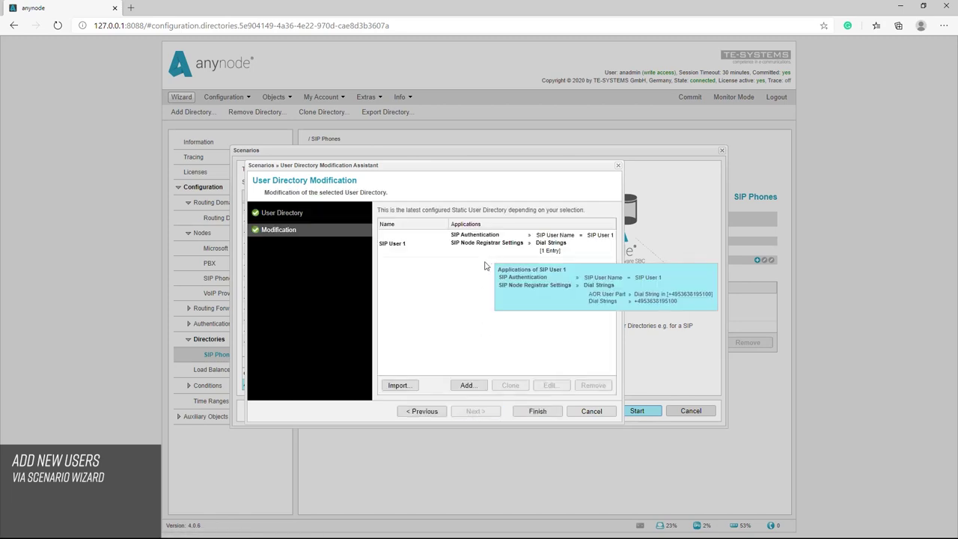
left_click(467, 387)
left_click(419, 252)
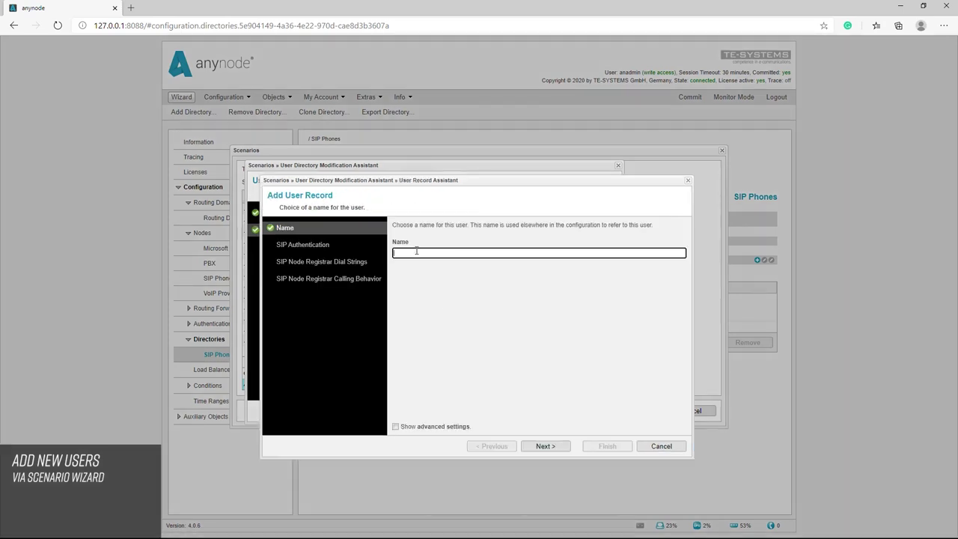
type("SIP User 2")
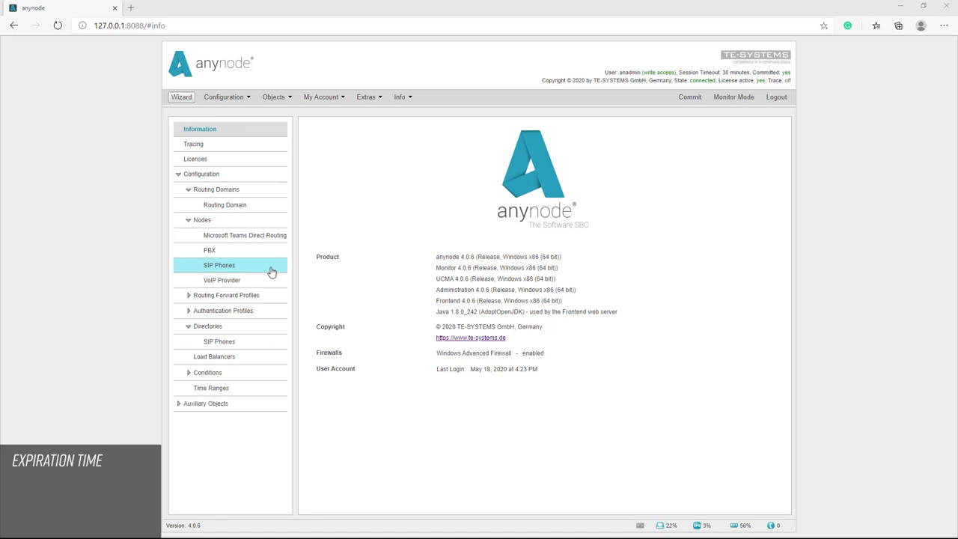
Enable a maximum expiration time in SIP Phones' SIP Registrar settings and change 86400 to 120
left_click(231, 267)
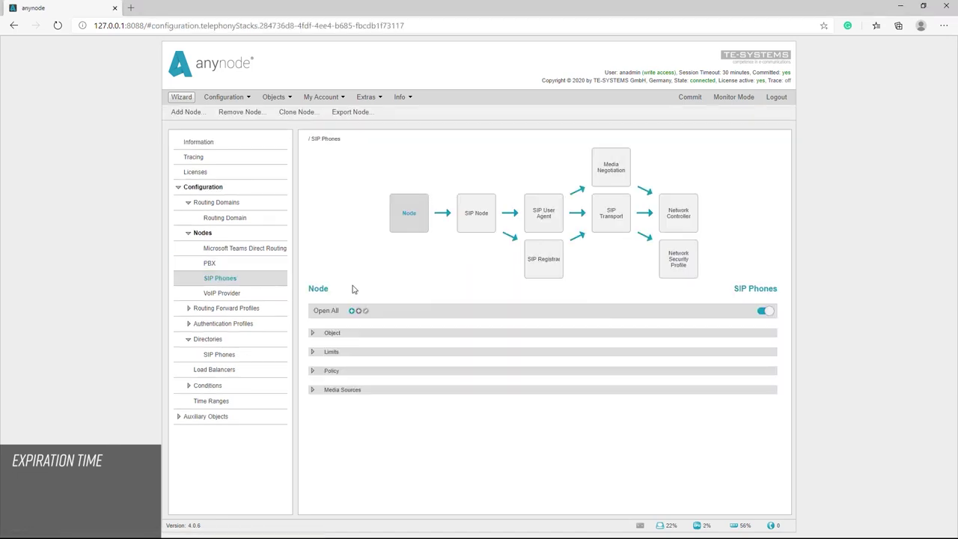
left_click(540, 271)
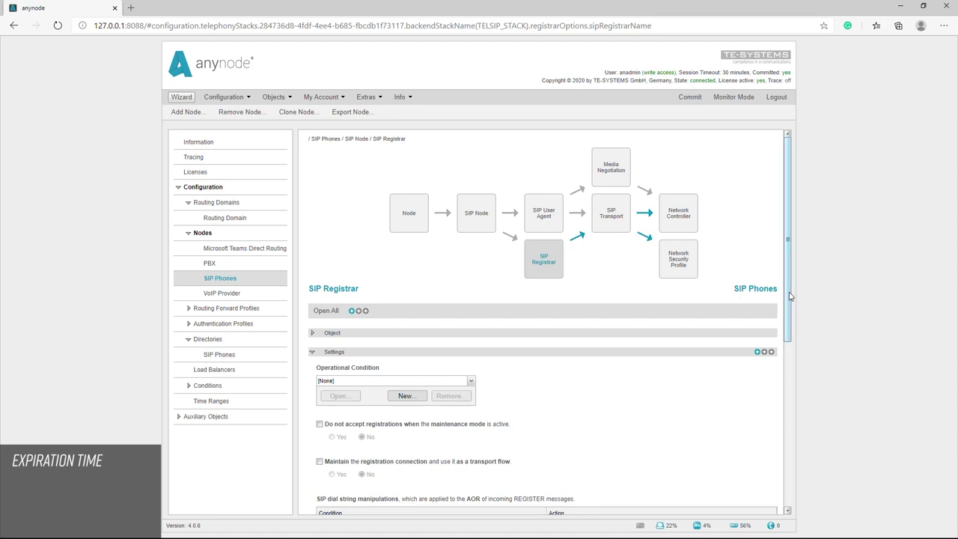
scroll(790, 303, "down", 1)
left_click_drag(790, 304, 791, 463)
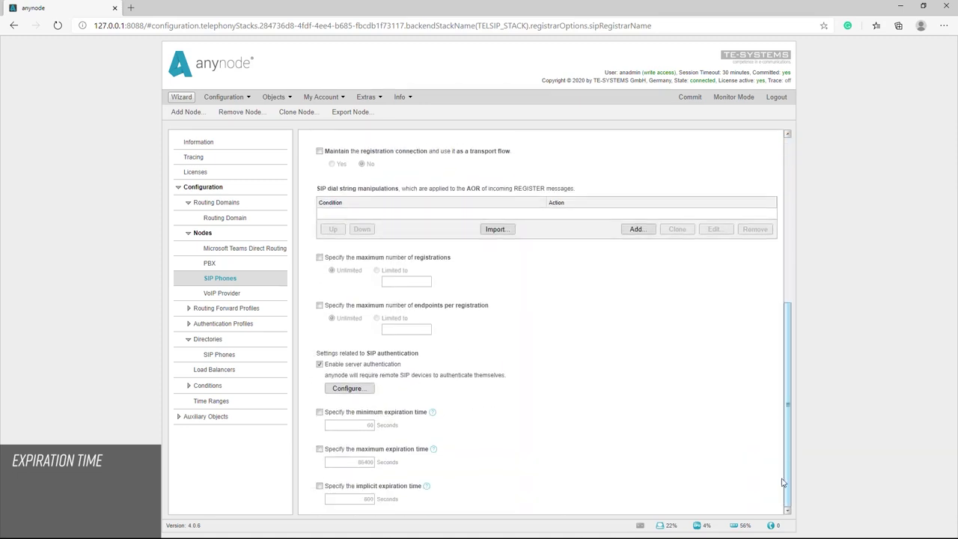
left_click(320, 449)
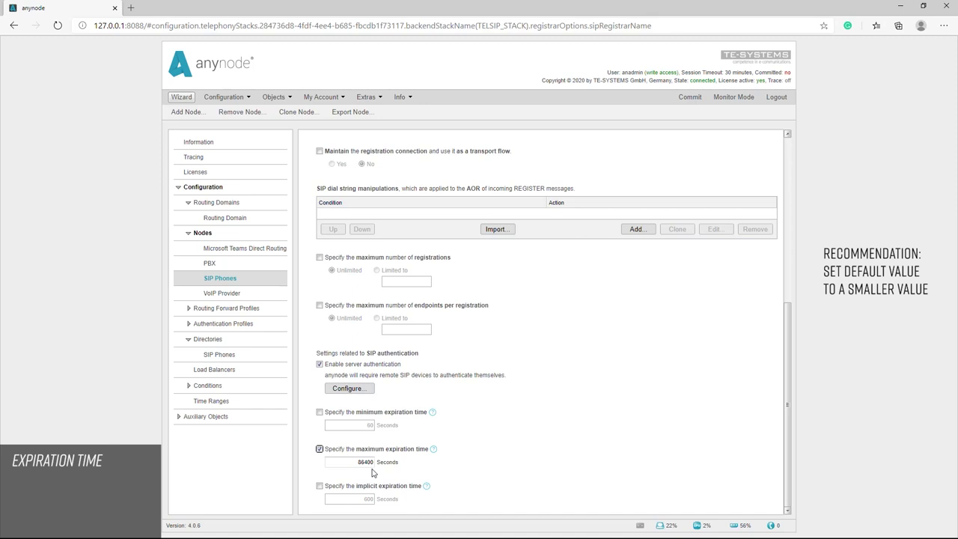
double_click(356, 462)
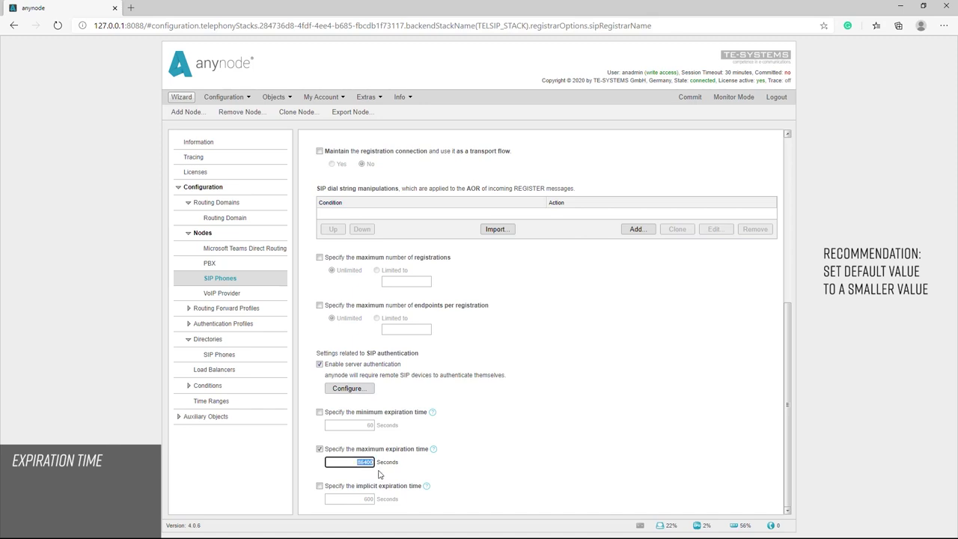
key("BackSpace")
type("120")
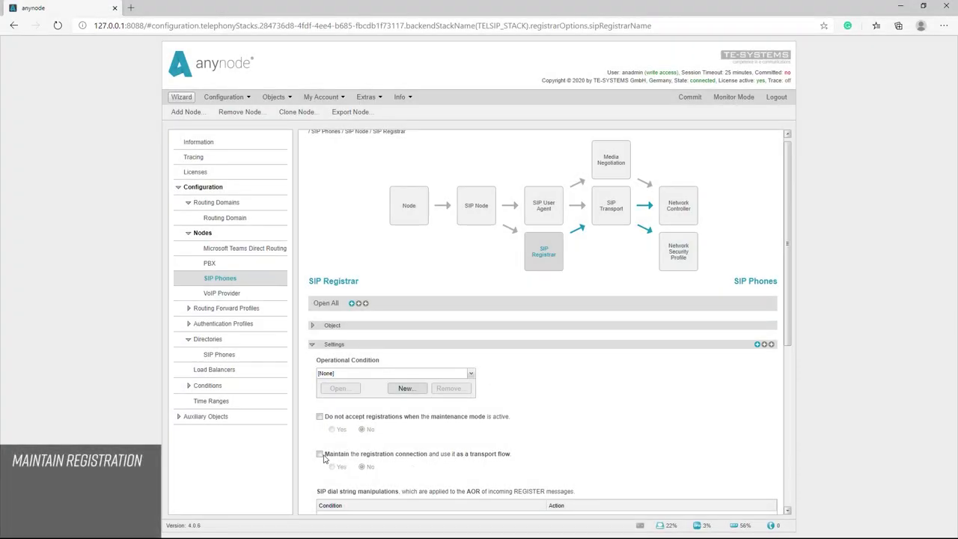
Enable maintaining the registration connection and set its use as a transport flow to Yes
left_click_drag(323, 458, 458, 458)
left_click(505, 463)
triple_click(514, 463)
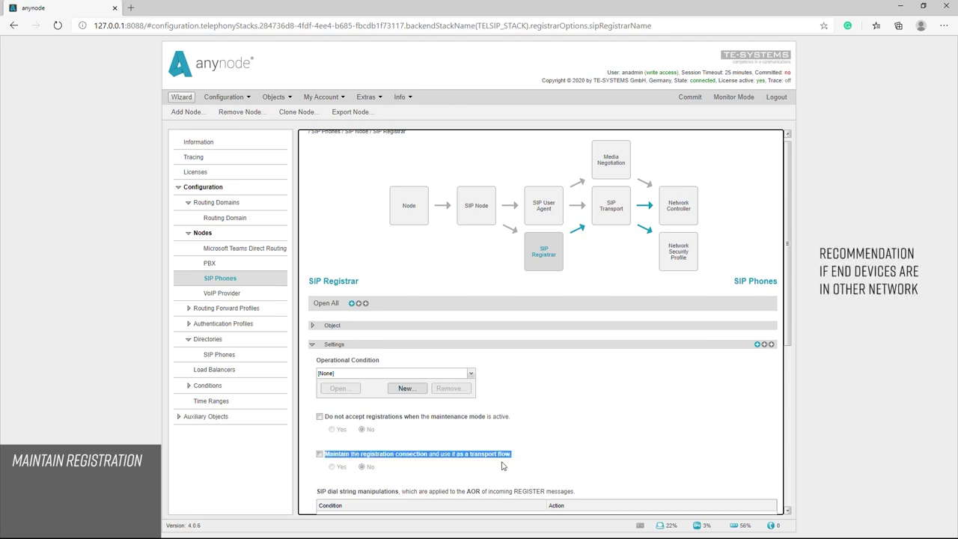
left_click(320, 453)
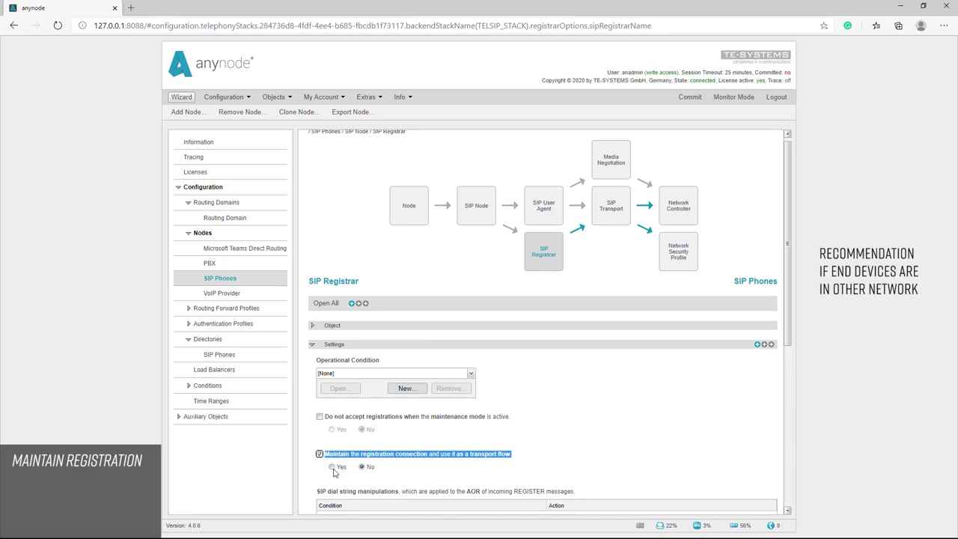
left_click(332, 467)
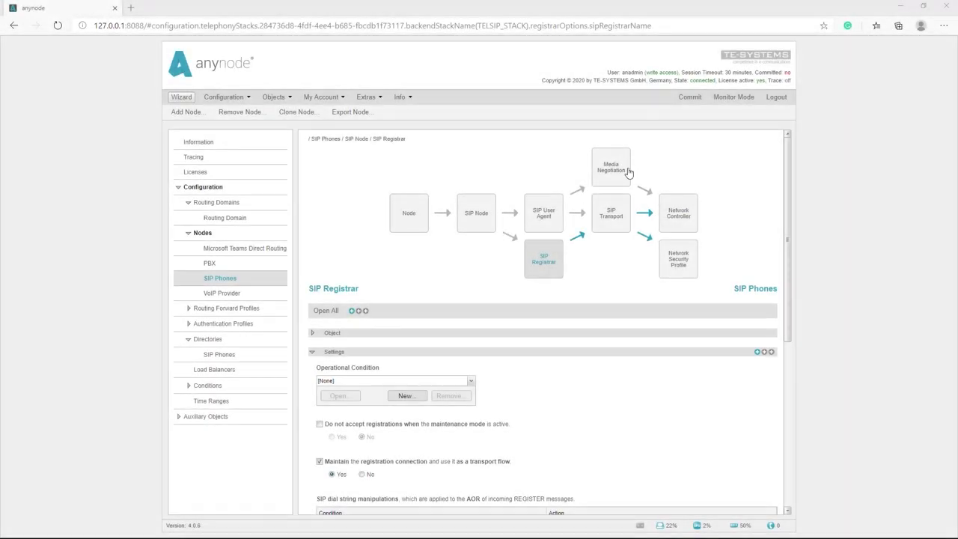
In Media Negotiation's RTP/RTCP section, enable transport specifics and the latching operation mode
left_click(615, 178)
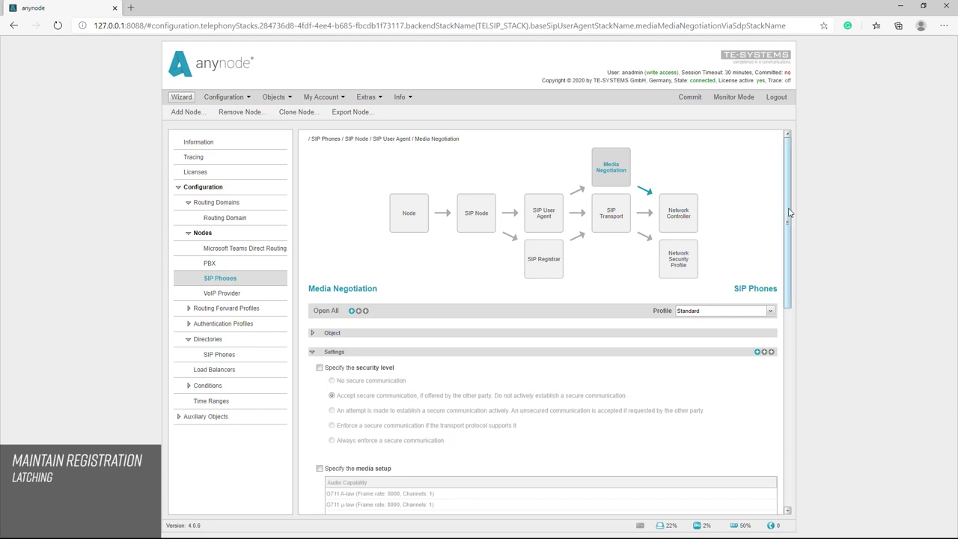
left_click_drag(789, 213, 792, 444)
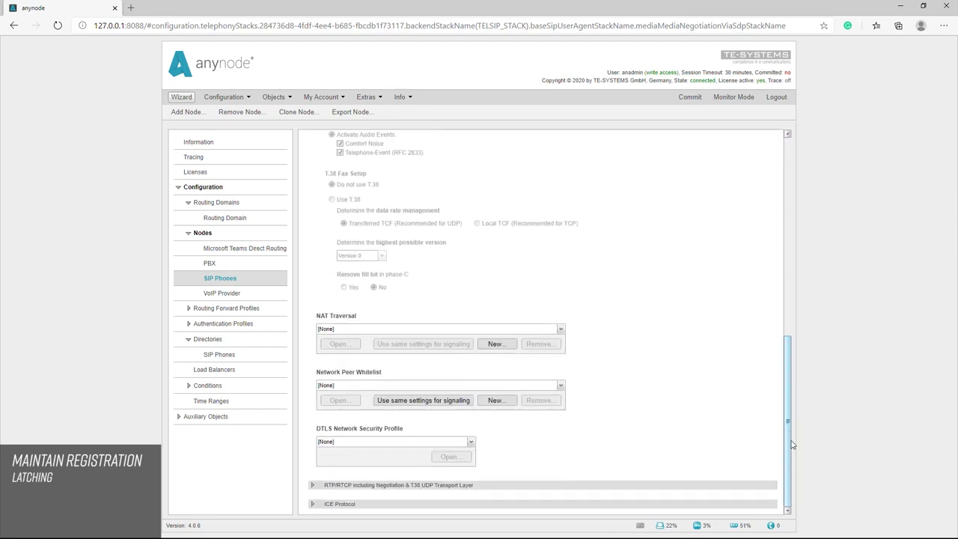
left_click(312, 486)
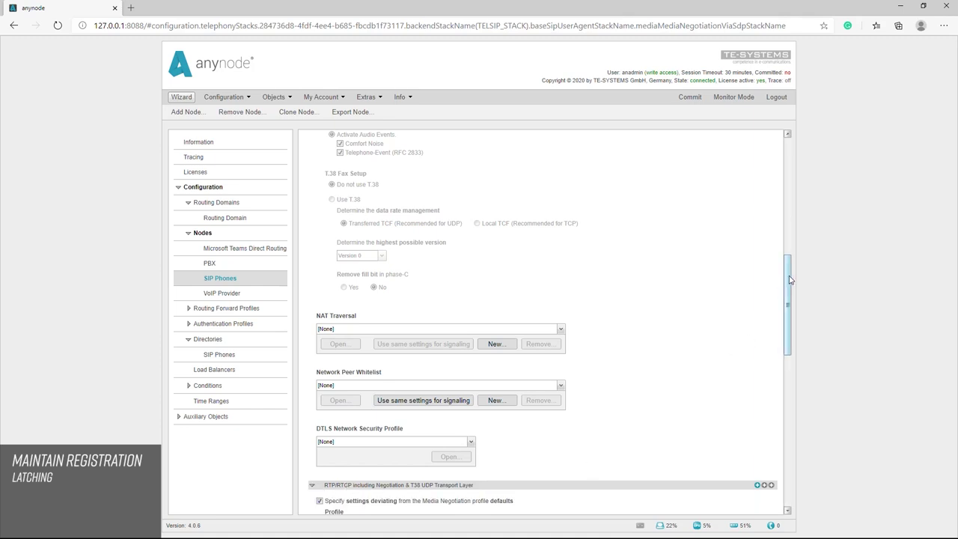
left_click_drag(793, 277, 792, 369)
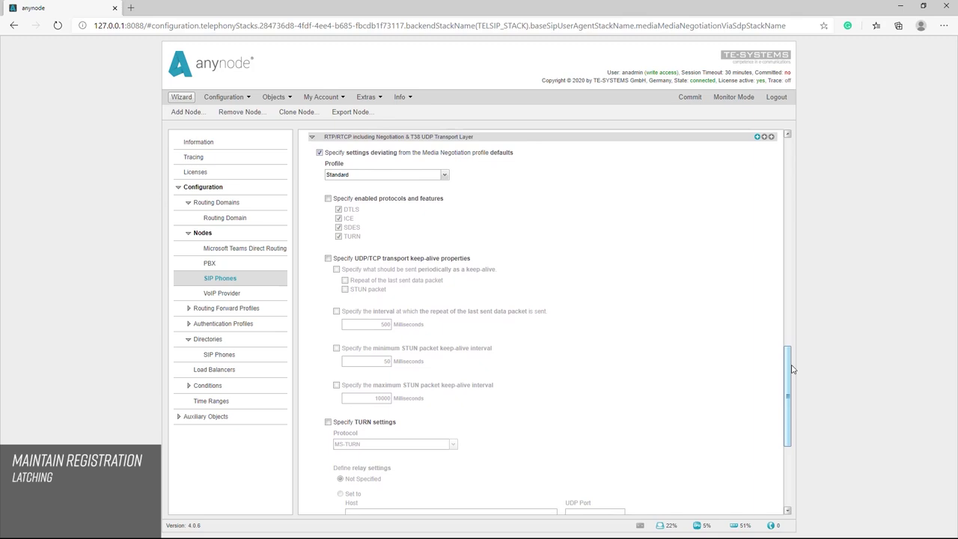
left_click(765, 138)
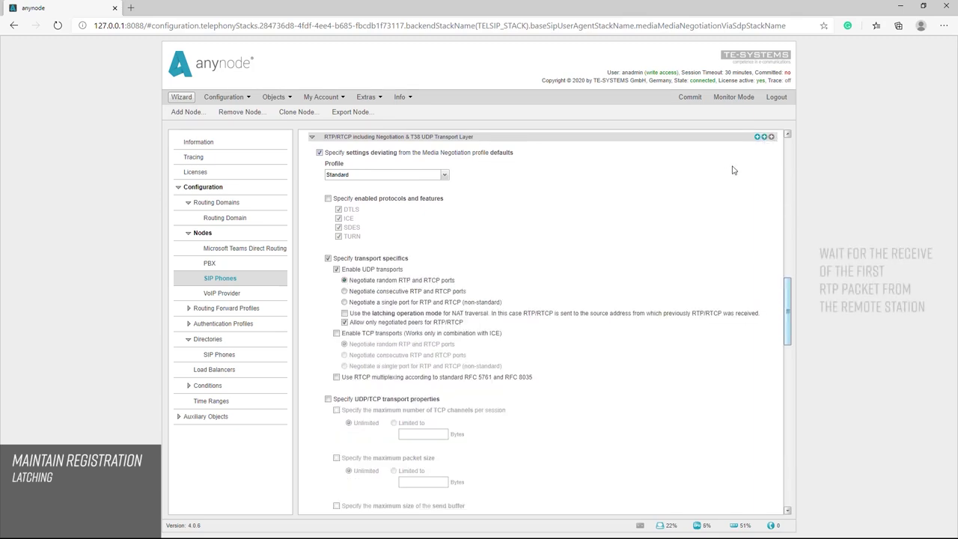
left_click(345, 314)
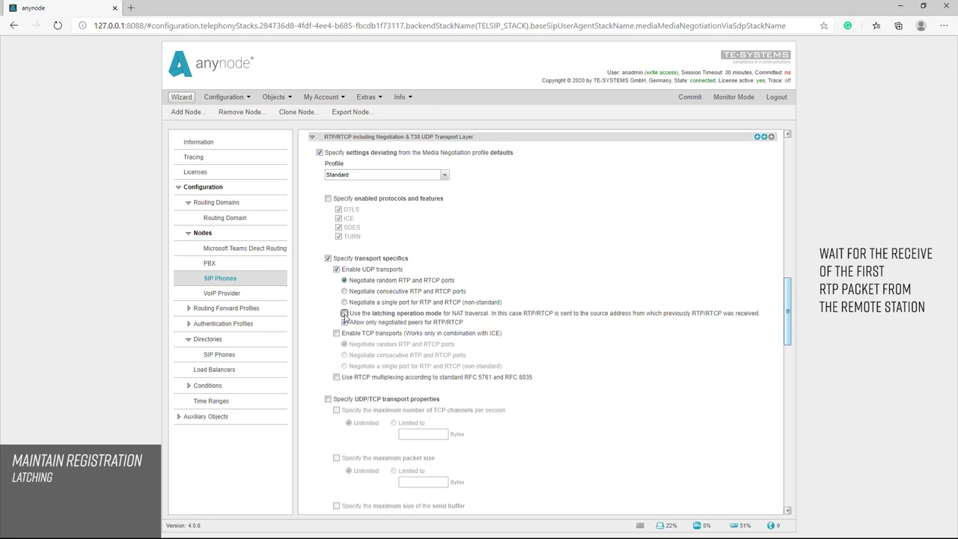